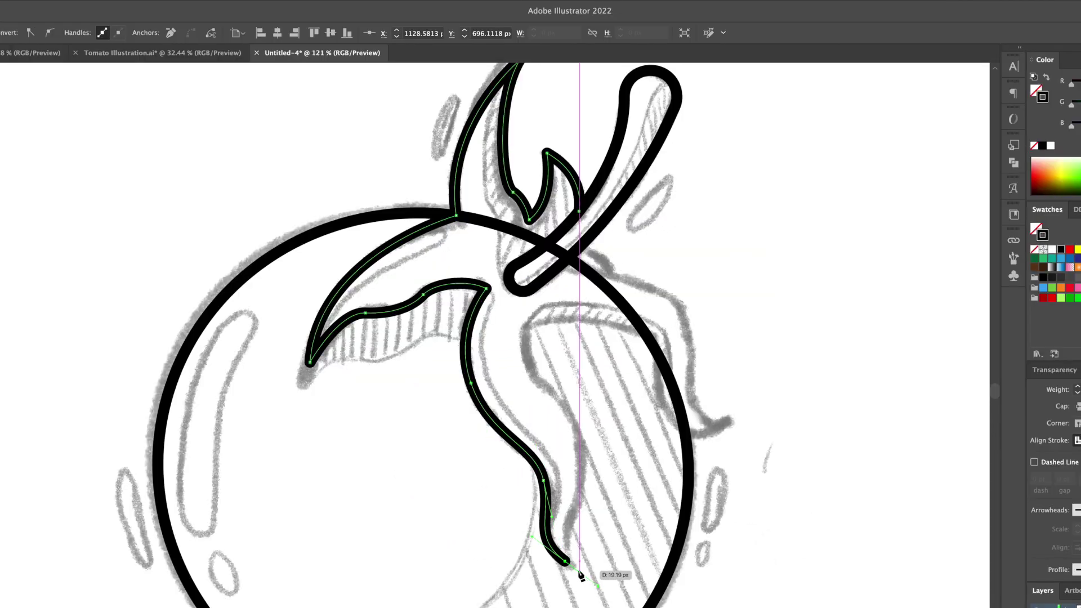
- Continue the Pen path from the tip of the long hanging leaf up along its sketched opposite edge
click(584, 465)
drag(554, 403, 535, 346)
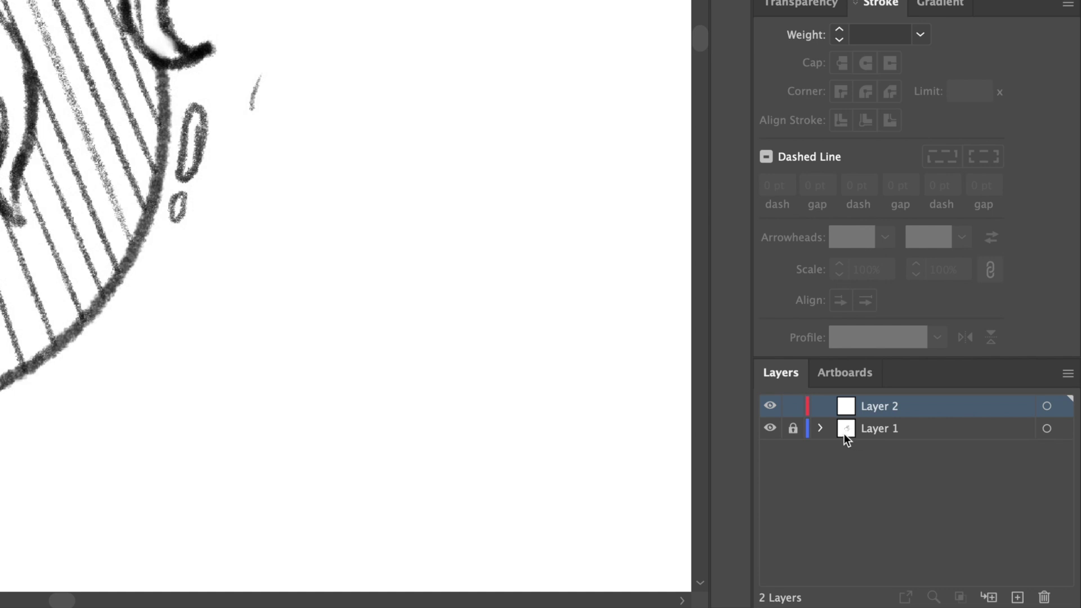
- Rename Layer 1 as Reference and make it a template layer with its images dimmed to 50%
double_click(963, 520)
text(Referenc)
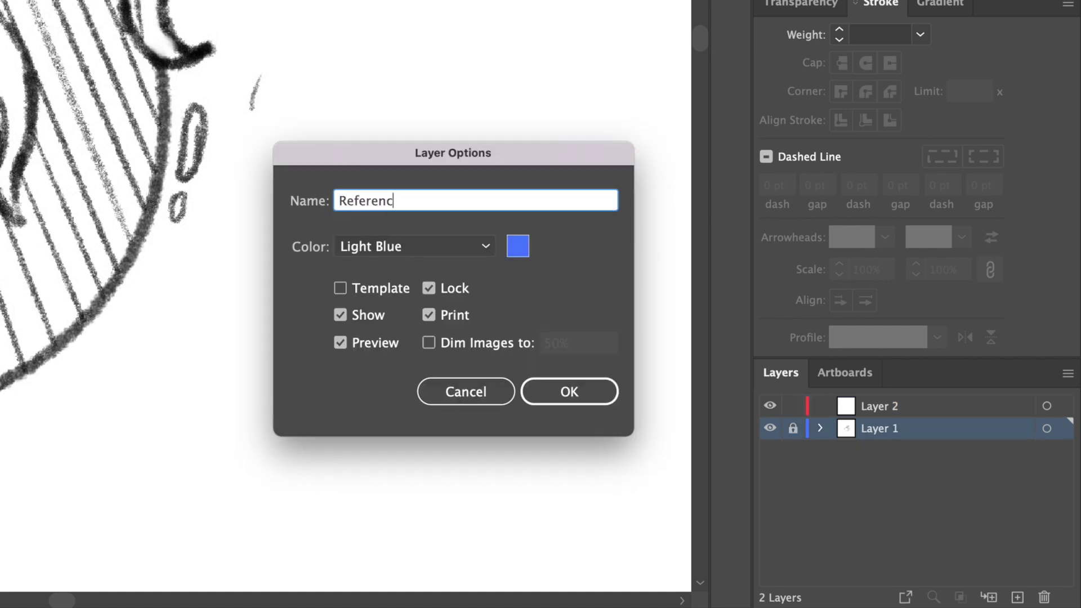
text(e)
click(372, 289)
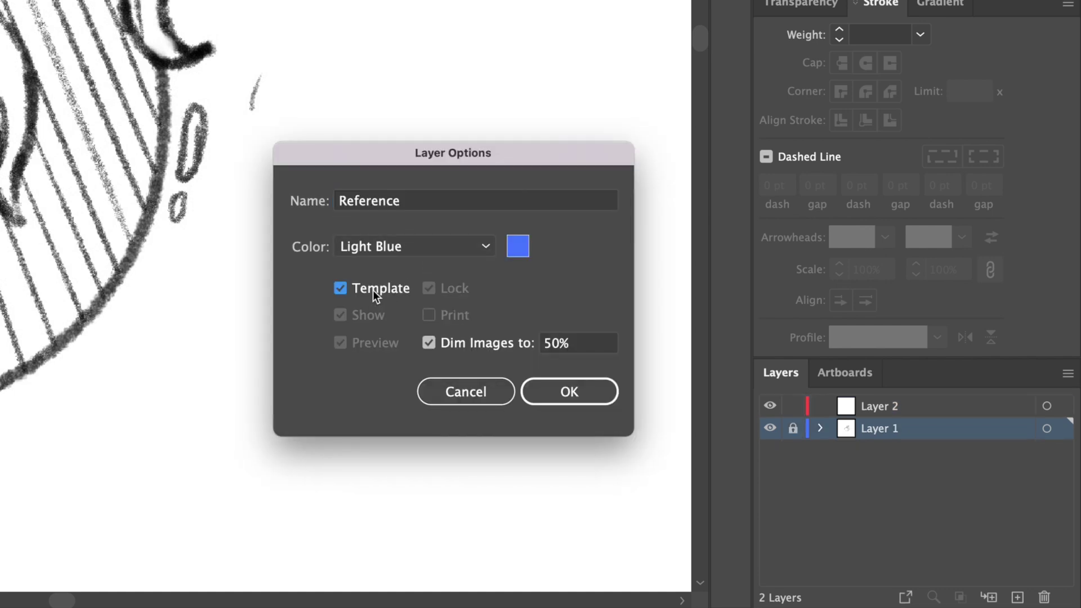
click(581, 400)
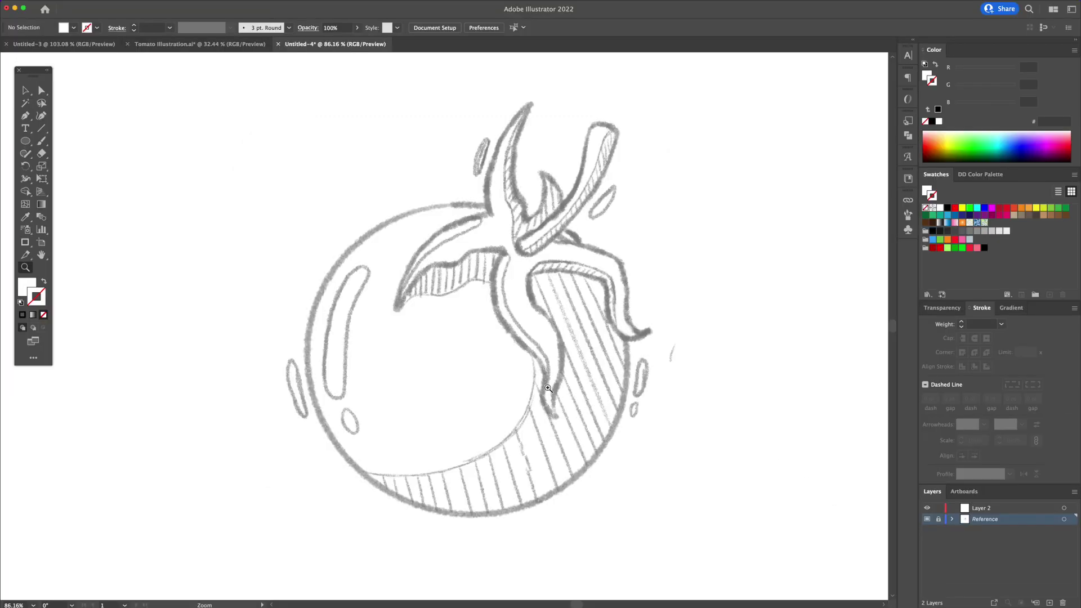
- Add a new layer above Layer 2, name it Outline, and rename Layer 2 as Colour
click(978, 510)
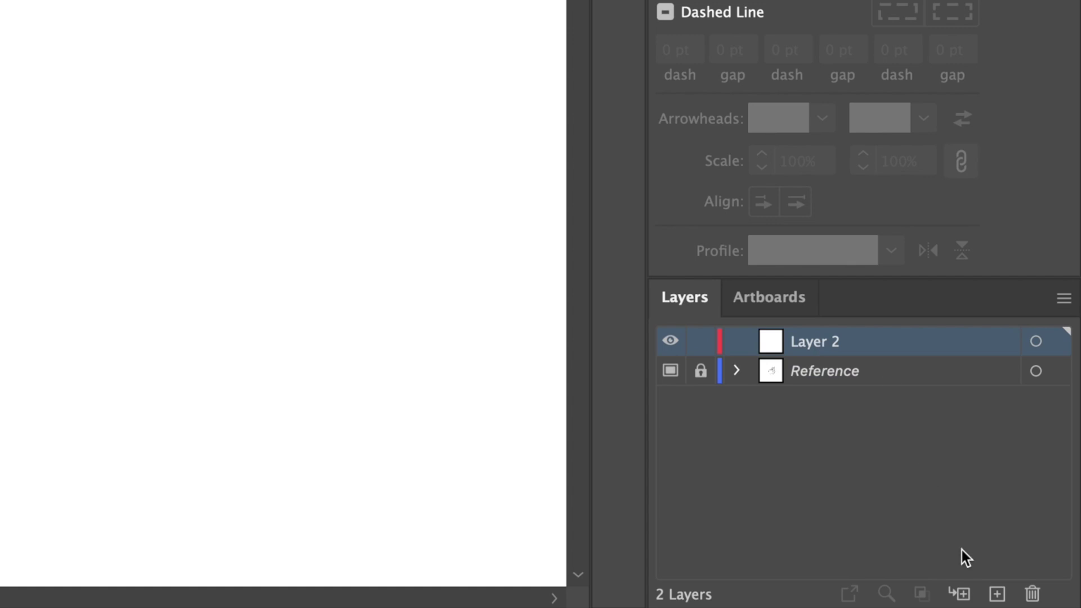
click(997, 594)
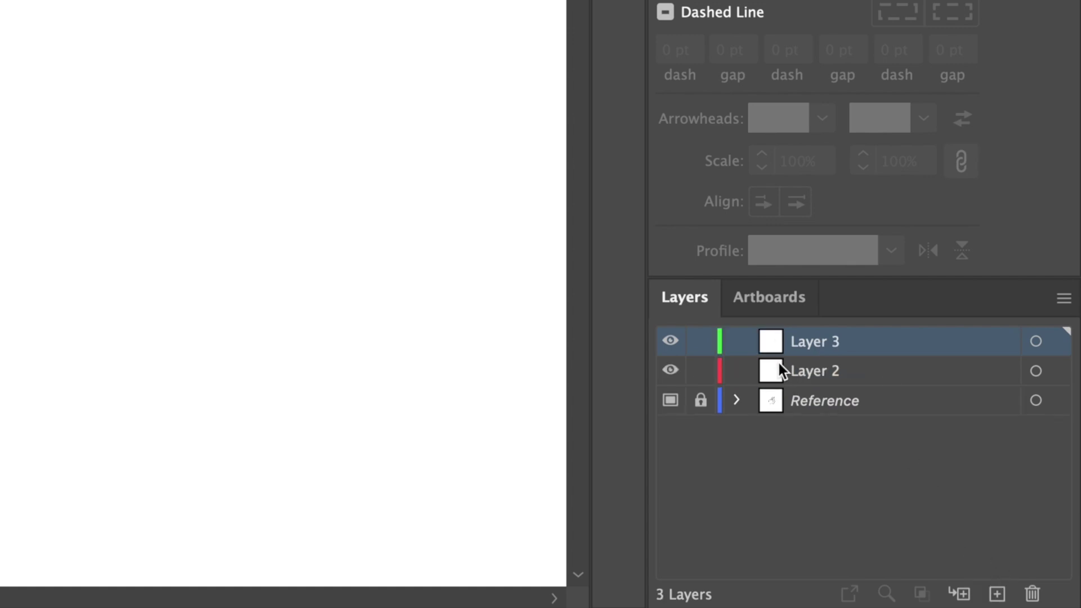
double_click(800, 342)
text(Outline)
key(Return)
double_click(799, 369)
text(Co)
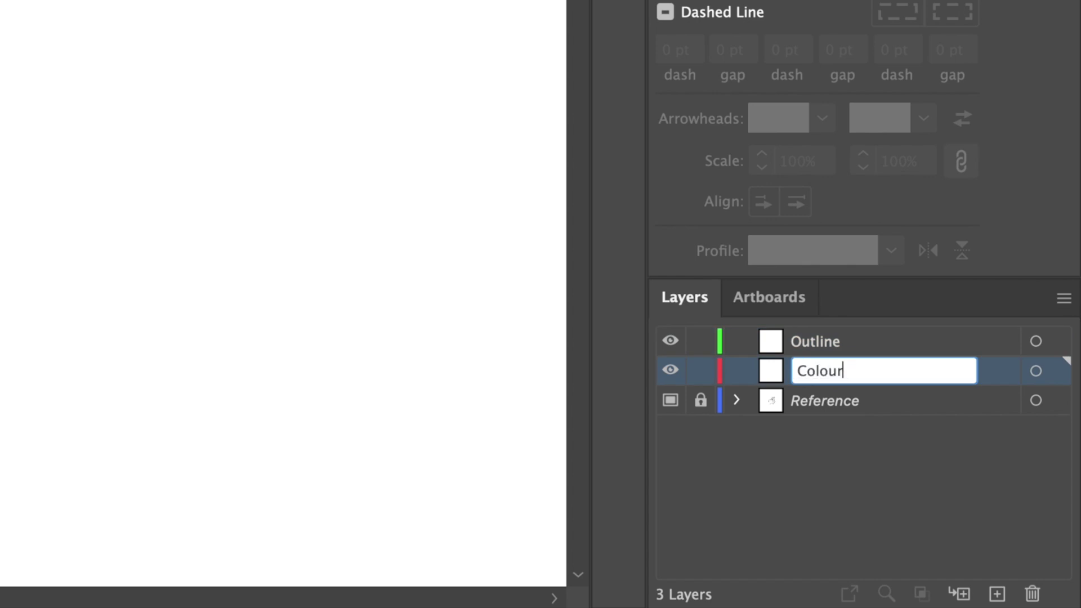
text(lour)
key(Return)
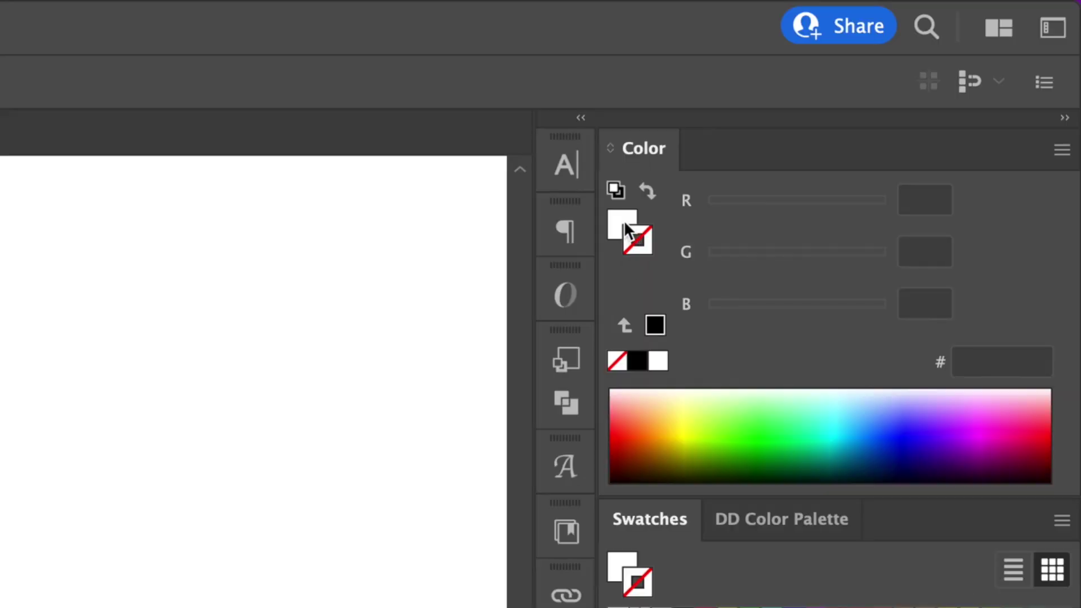
- Set no fill and a black 12 pt stroke with round caps and round corners
click(624, 221)
click(646, 196)
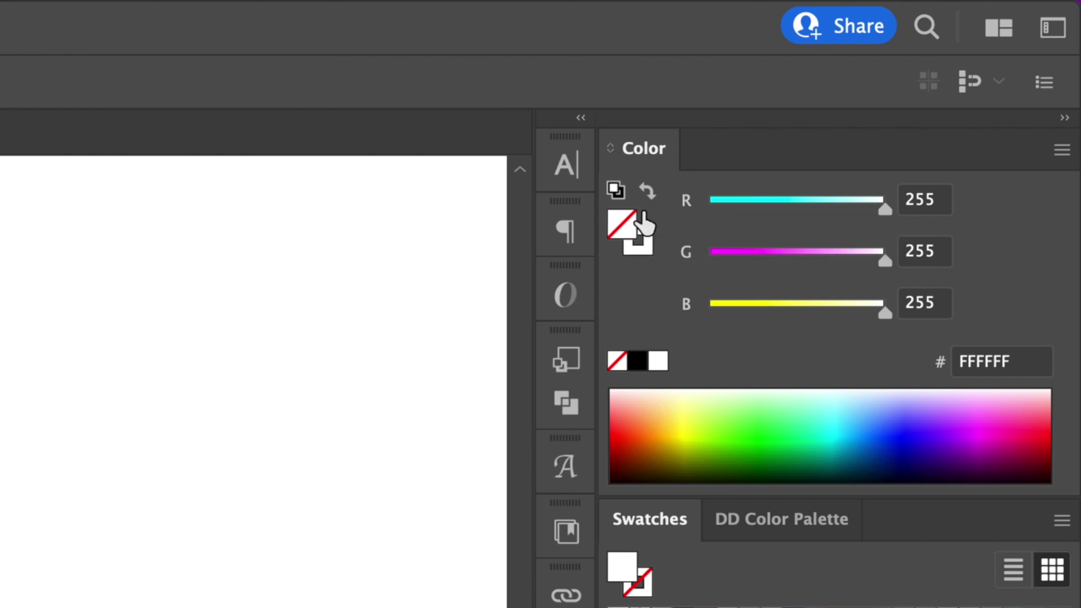
click(640, 239)
click(639, 364)
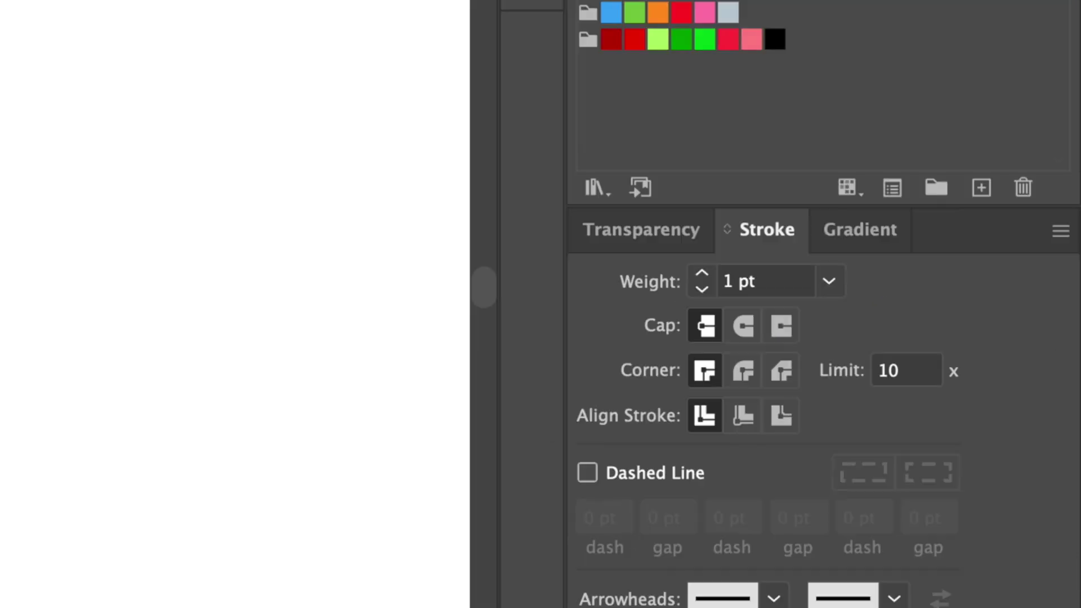
click(731, 336)
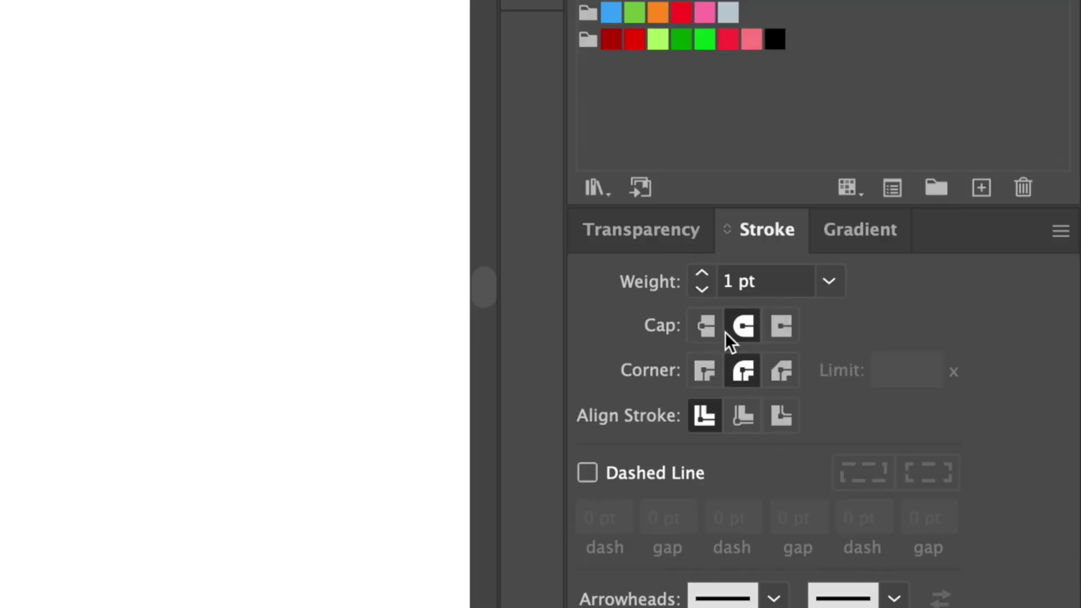
click(702, 275)
click(702, 274)
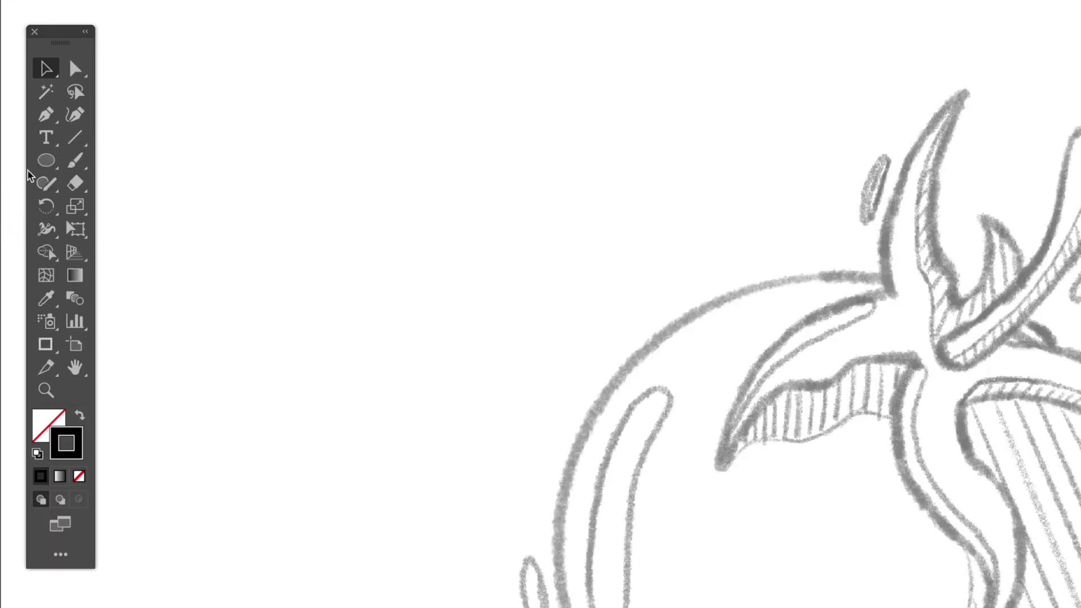
- Draw an ellipse of about 570 by 547 px over the tomato body and rotate and adjust it to fit the sketch
click(27, 141)
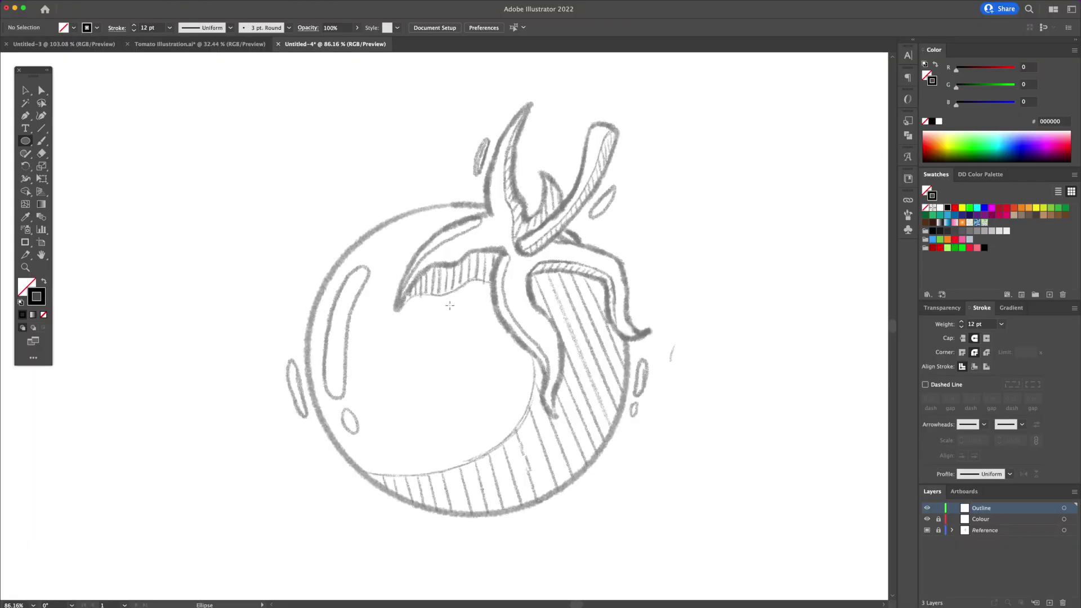
mouse_move(415, 313)
mouse_down()
mouse_move(633, 498)
mouse_move(622, 473)
mouse_up()
key(v)
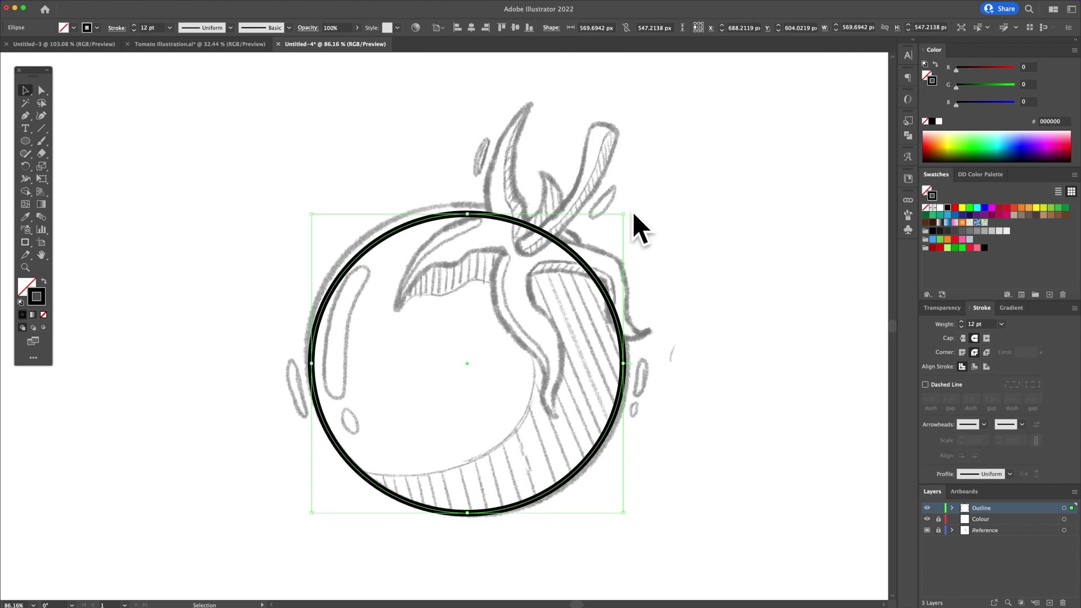
drag(633, 211, 596, 271)
click(698, 248)
click(600, 282)
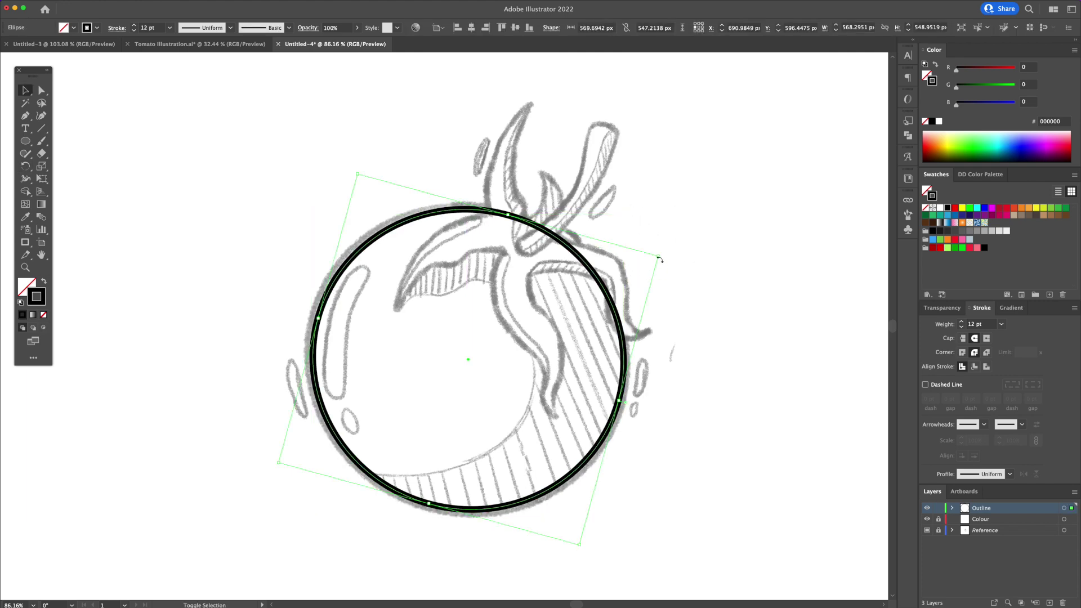
drag(660, 260, 665, 257)
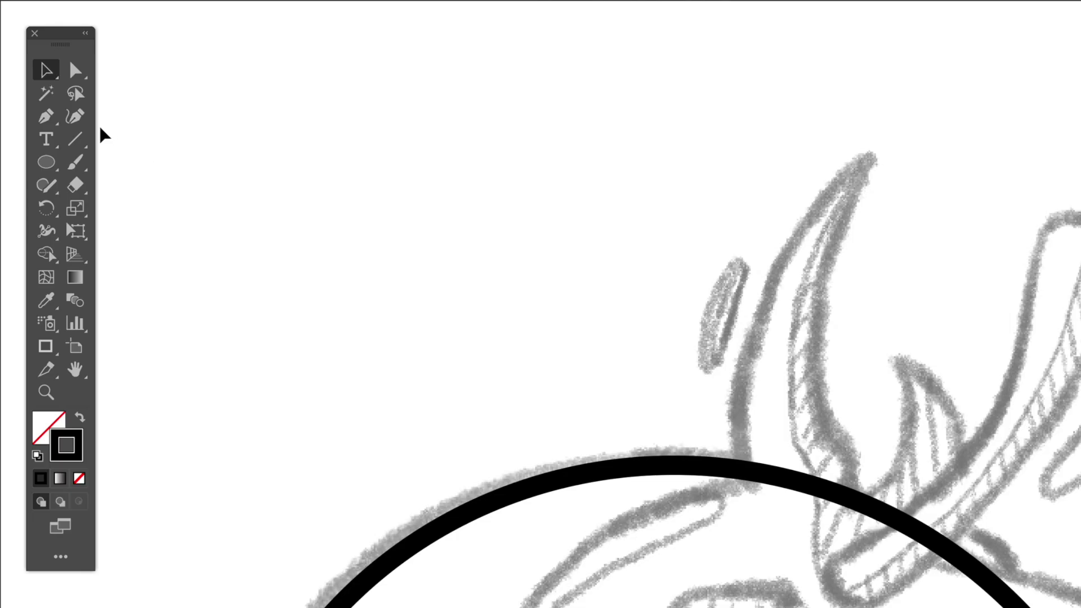
- Draw a Pen line through the centre of the sketched stem and bend it with the Curvature tool to follow the stem
key(p)
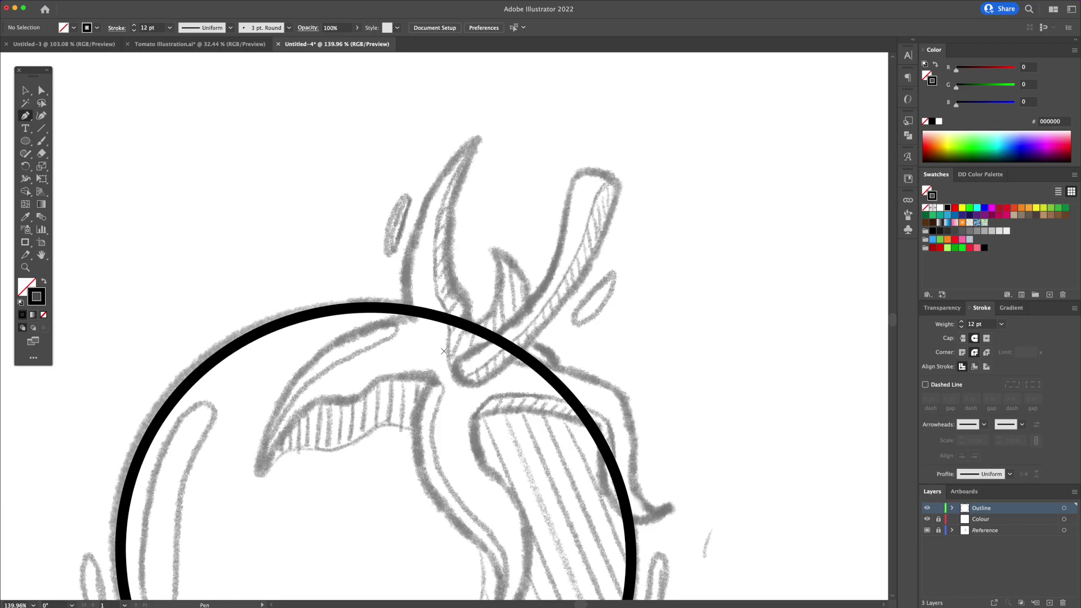
click(473, 370)
click(598, 192)
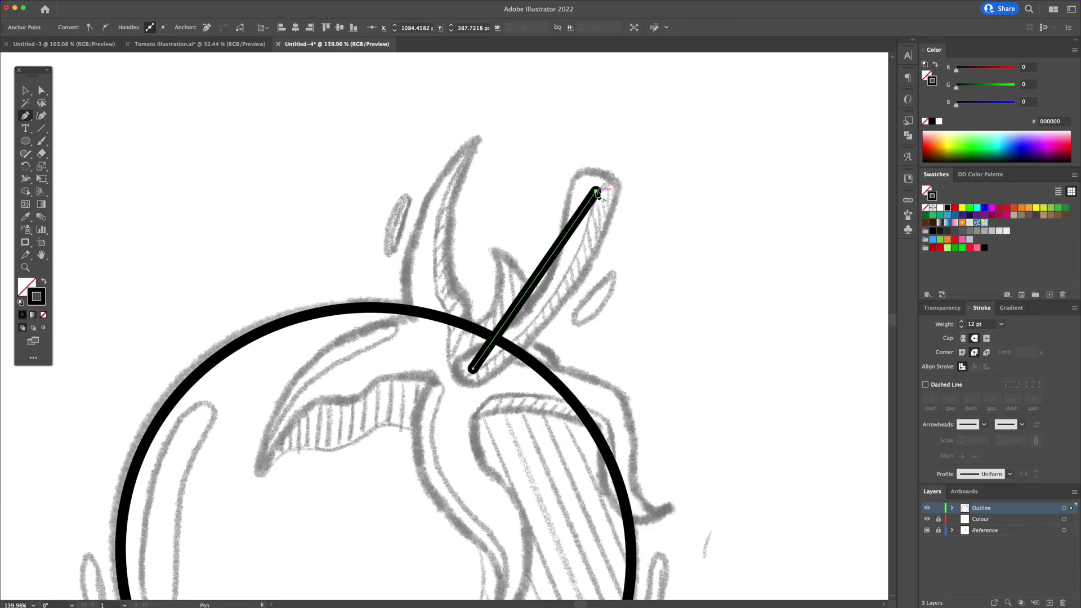
key(v)
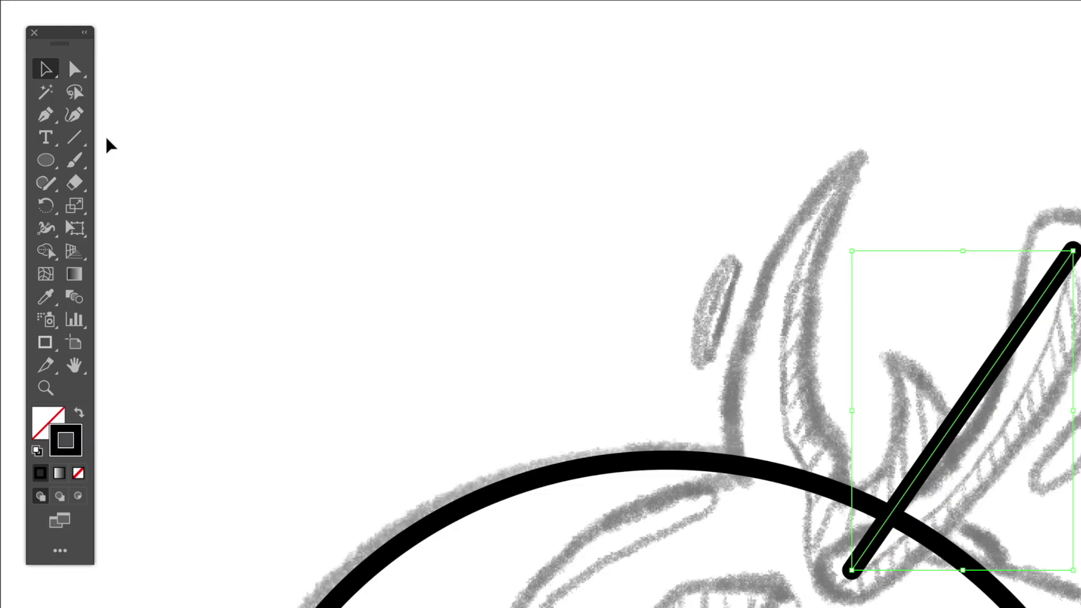
click(41, 116)
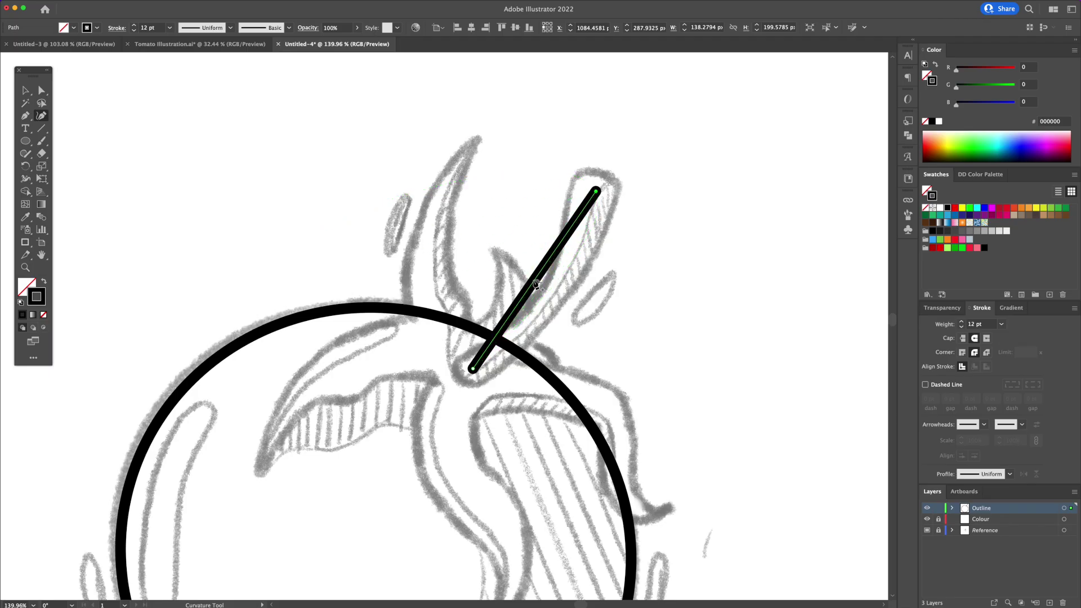
drag(534, 282, 559, 294)
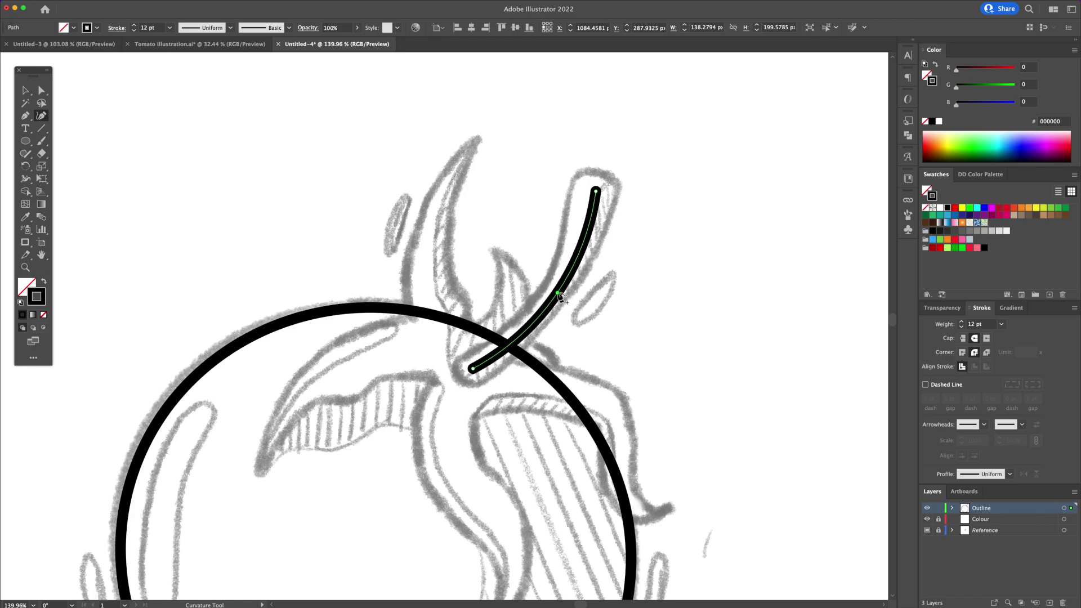
key(v)
- Widen both ends of the stem line with the Width tool to match the sketch and move its upper anchor slightly down
click(25, 179)
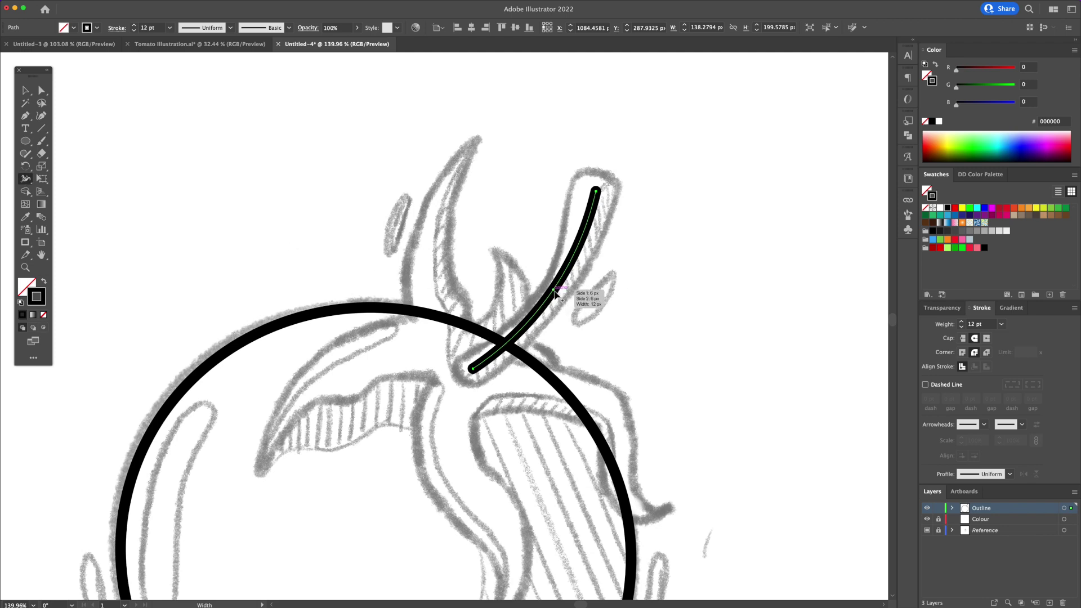
drag(555, 293, 565, 302)
drag(601, 194, 620, 205)
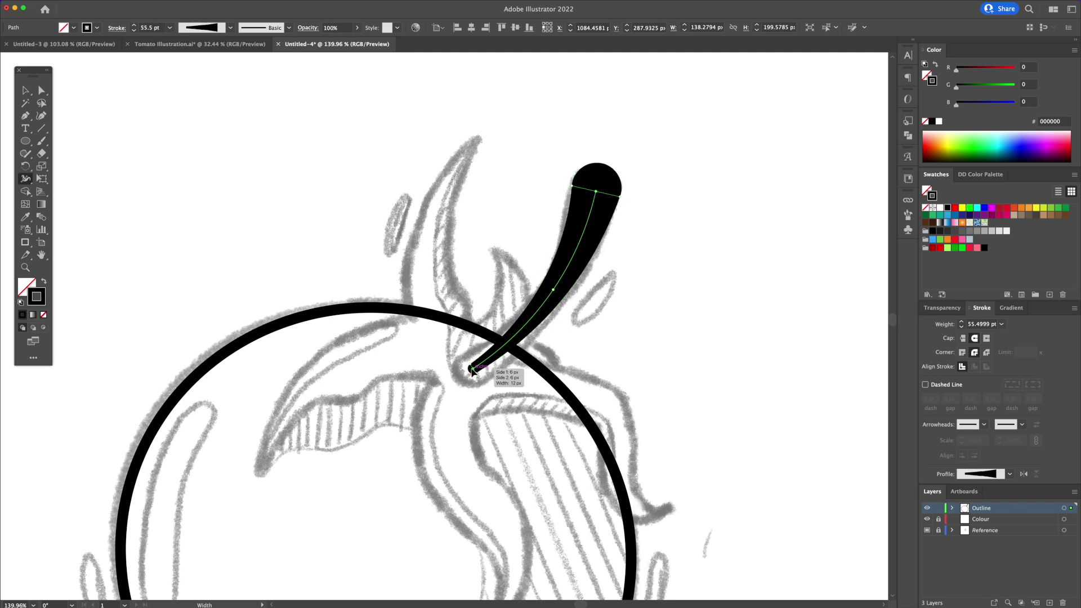
drag(474, 372, 484, 385)
key(a)
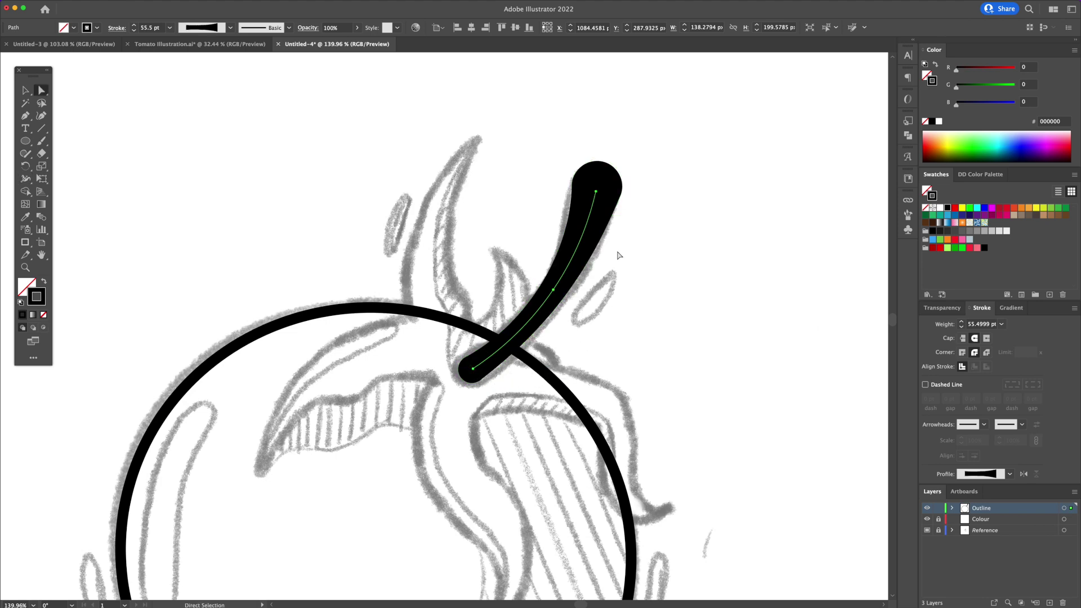
drag(596, 193, 594, 203)
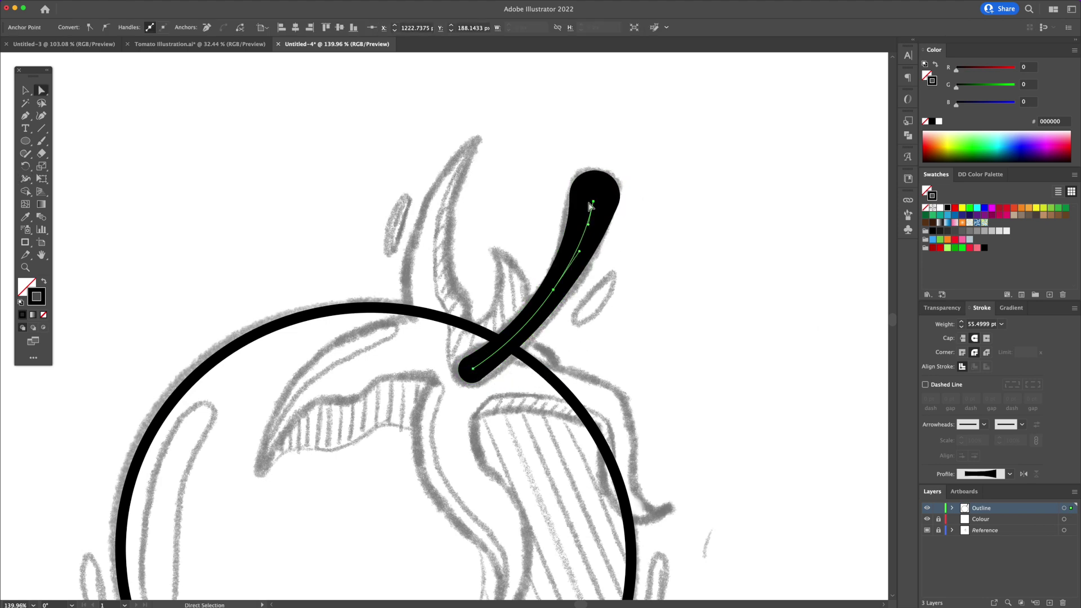
key(v)
click(660, 219)
- Convert the stem with Outline Stroke and copy the tomato circle's unfilled 12 pt black stroke onto it with the Eyedropper
click(580, 251)
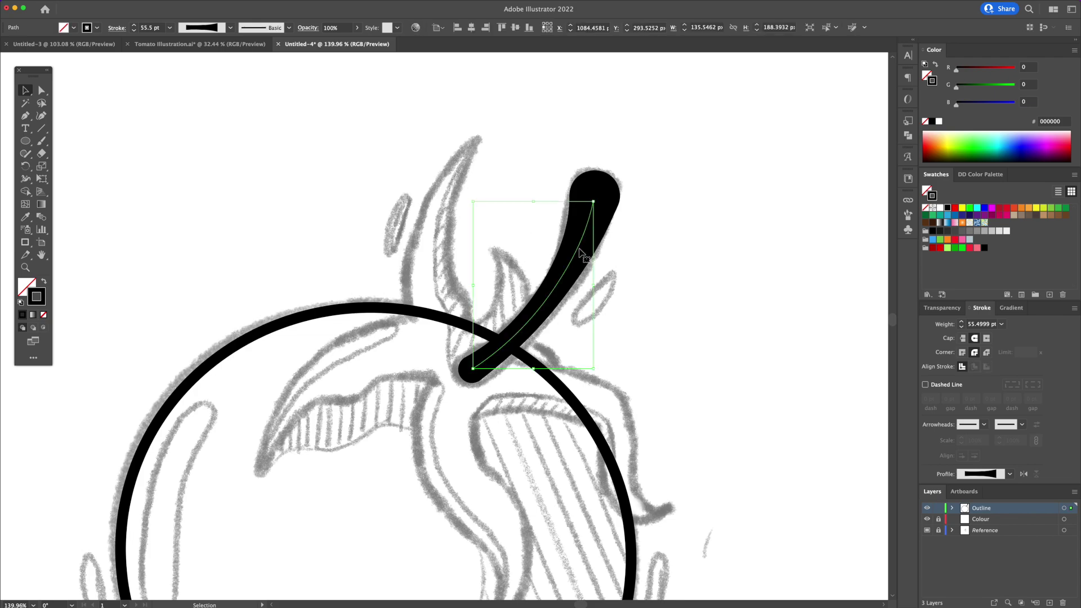
click(103, 5)
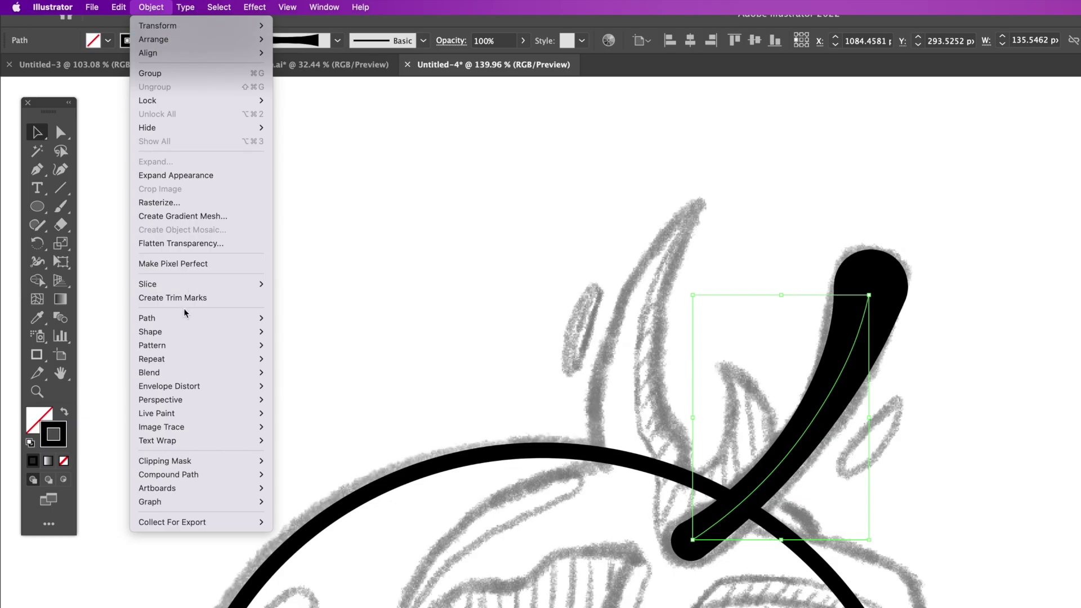
mouse_move(127, 219)
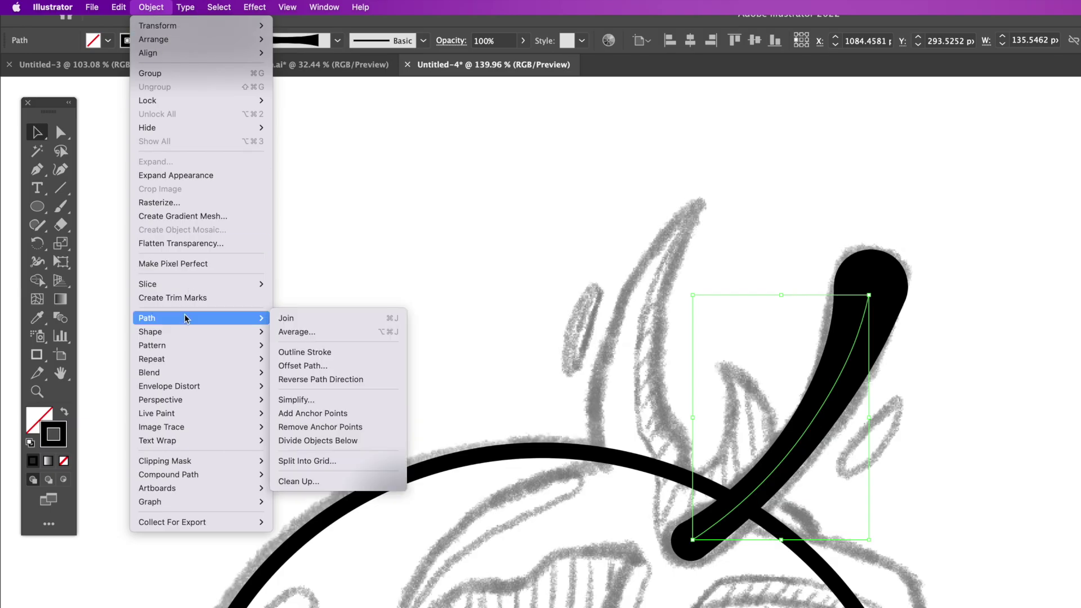
click(311, 353)
key(i)
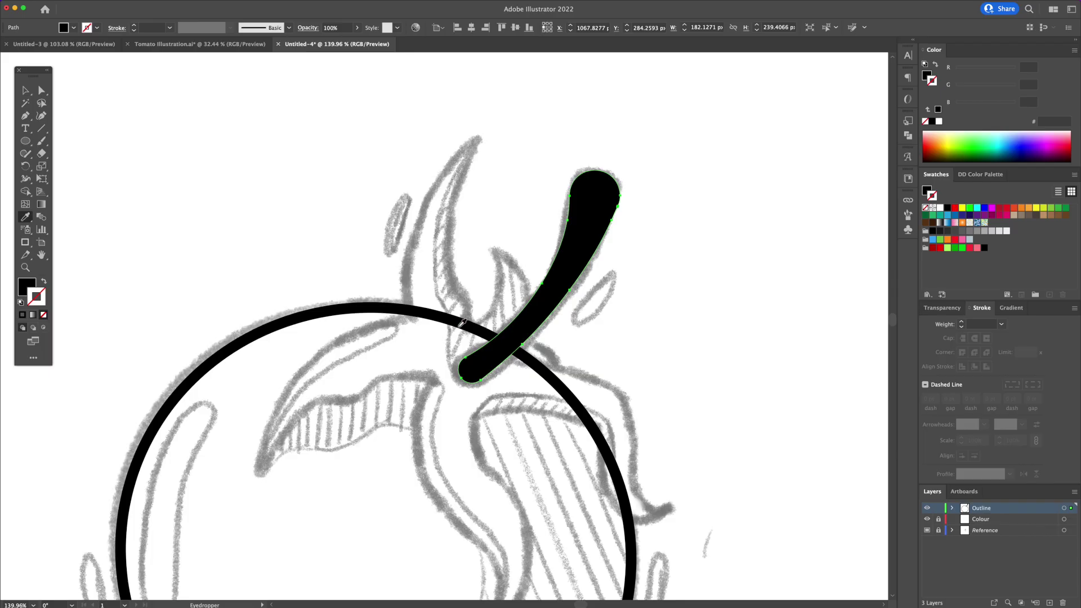
shift+super+click(455, 319)
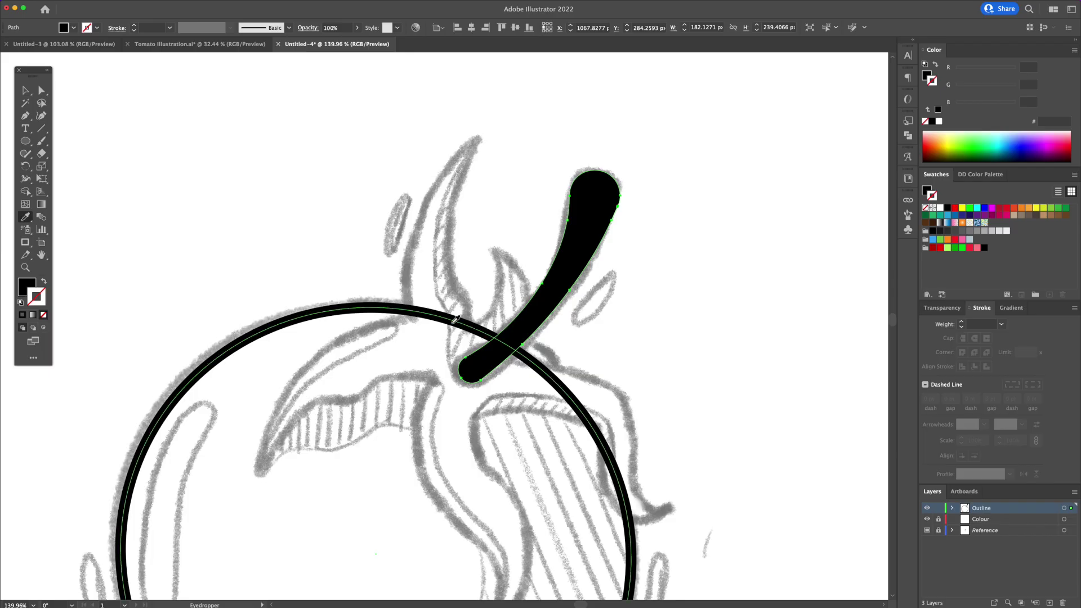
click(453, 322)
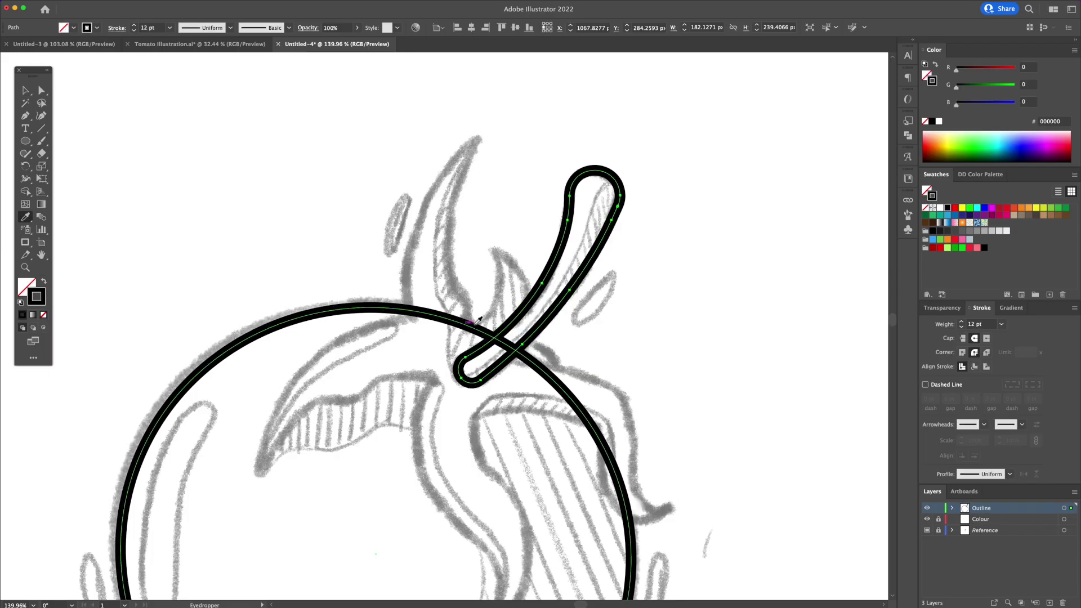
key(v)
click(615, 346)
- Trace the two upright leaves beside the stem with the Pen tool, ending at the tomato's upper edge
scroll(614, 345, down, 2)
key(p)
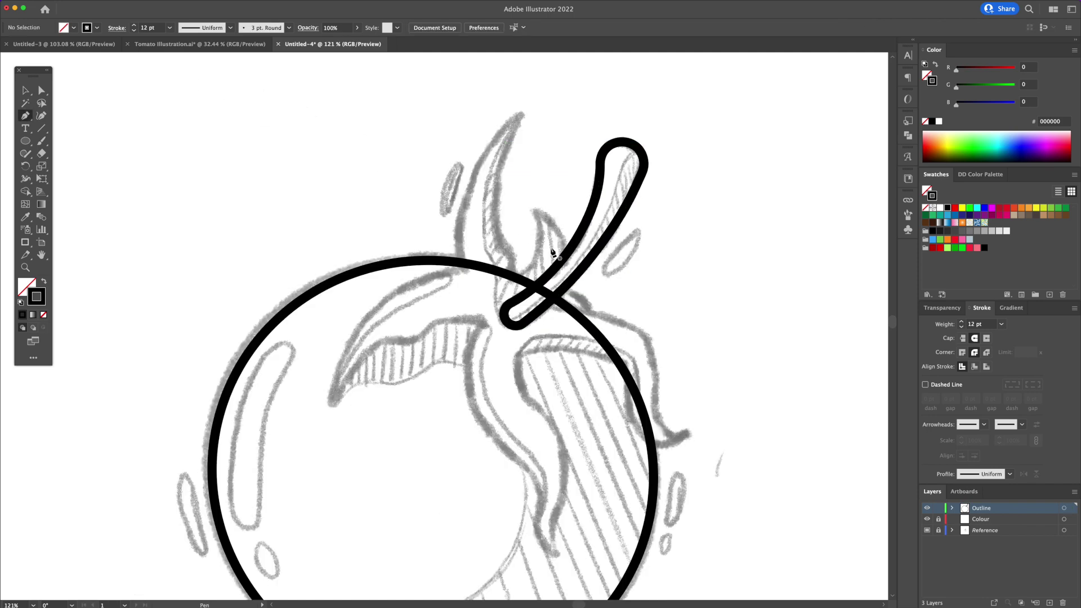
drag(562, 259, 555, 240)
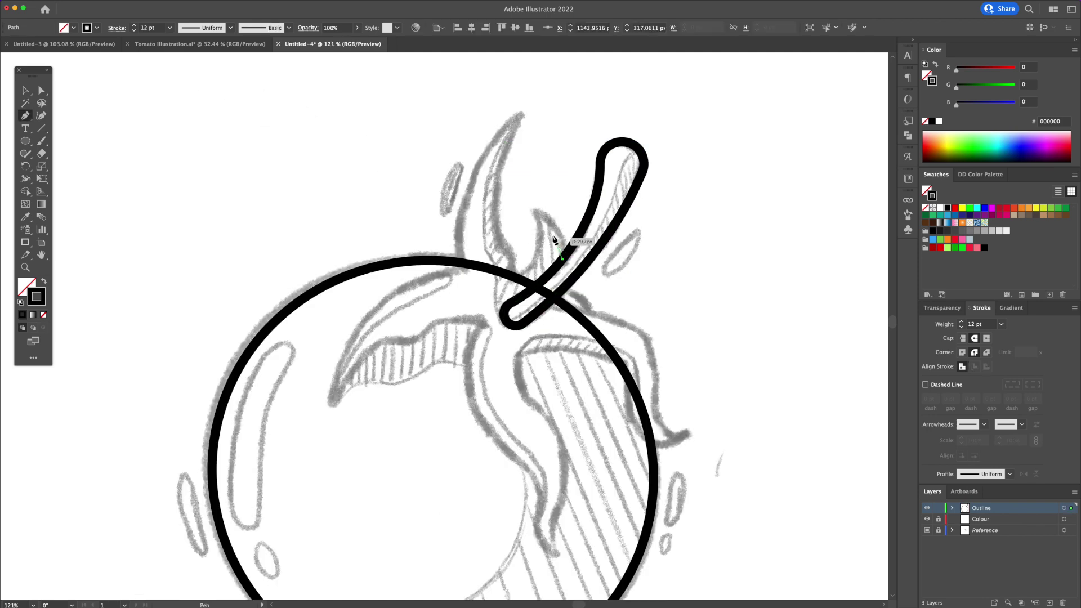
click(535, 211)
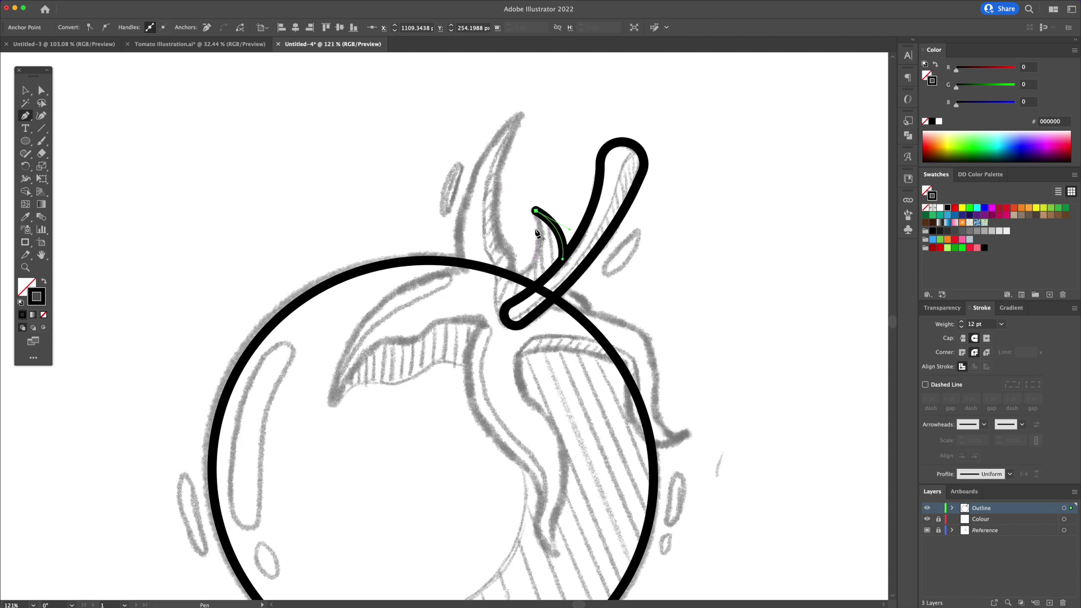
mouse_move(520, 266)
mouse_down()
mouse_move(500, 282)
mouse_move(509, 248)
mouse_up()
click(507, 242)
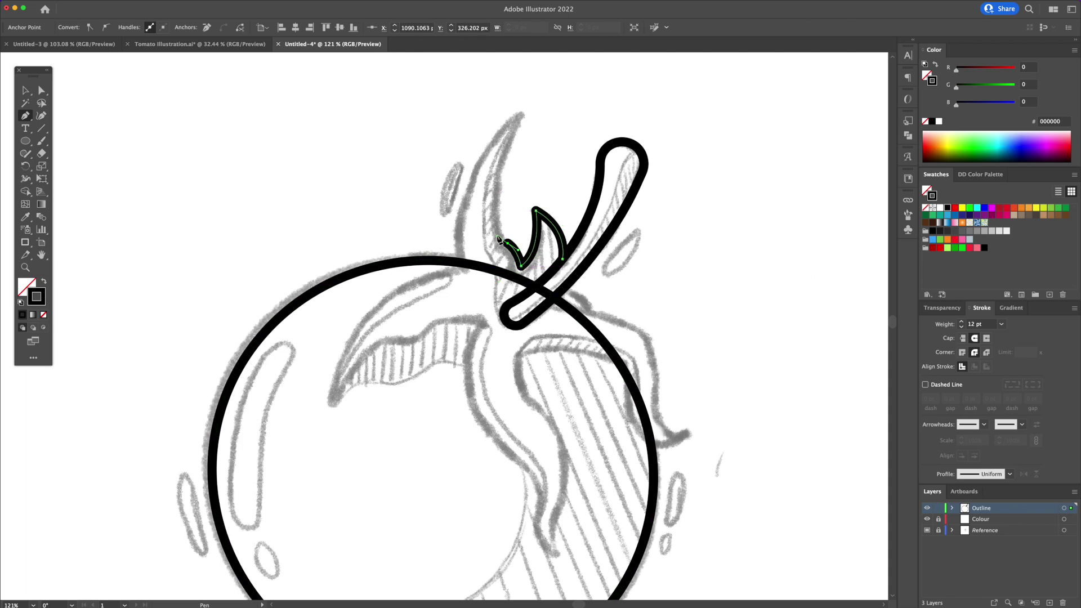
drag(513, 134, 533, 102)
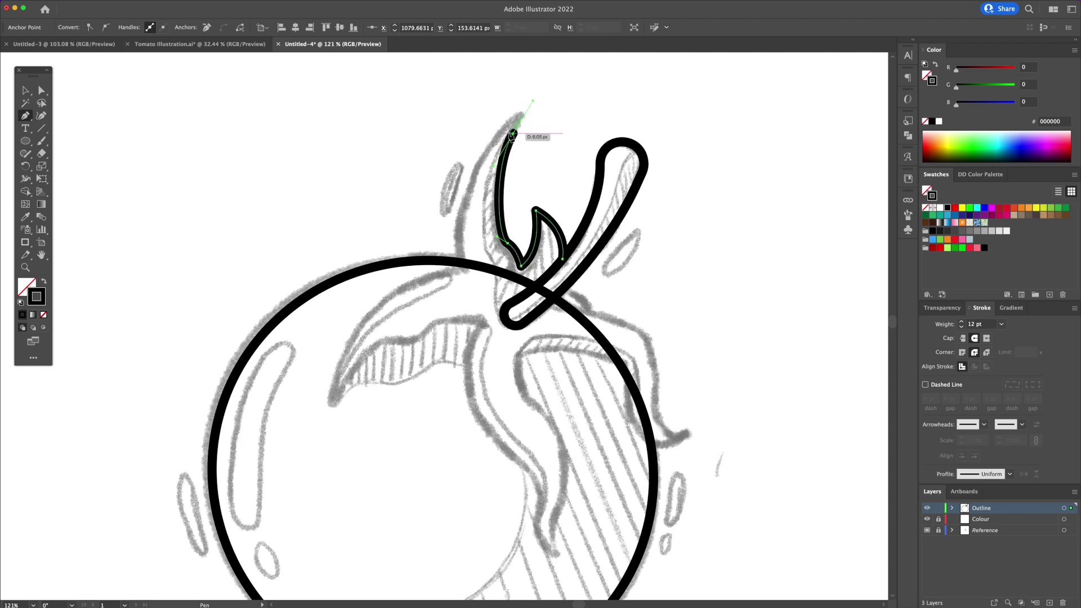
drag(461, 263, 470, 295)
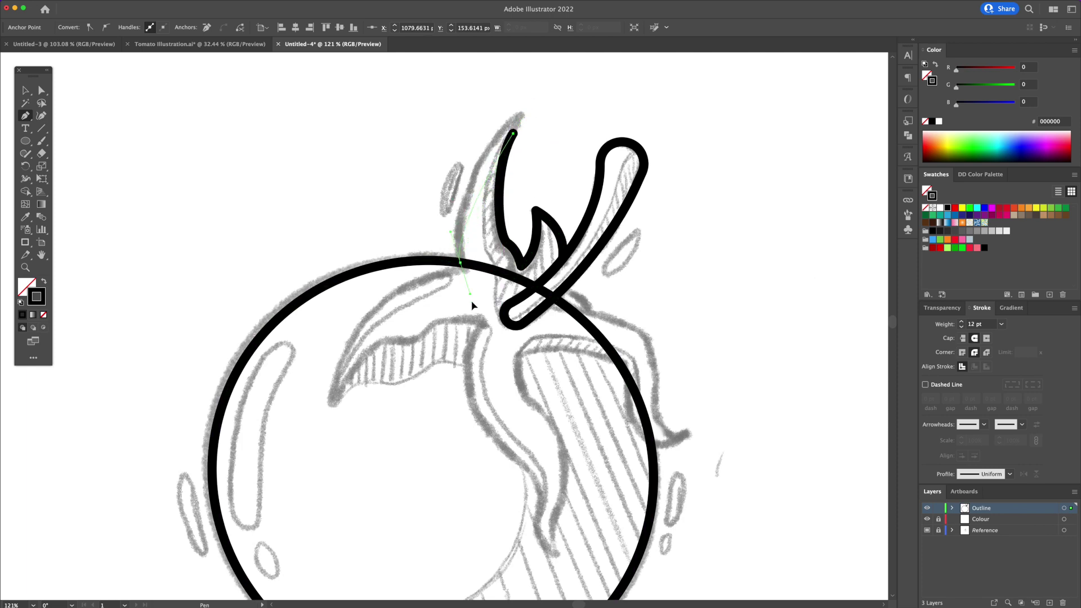
drag(473, 341, 472, 339)
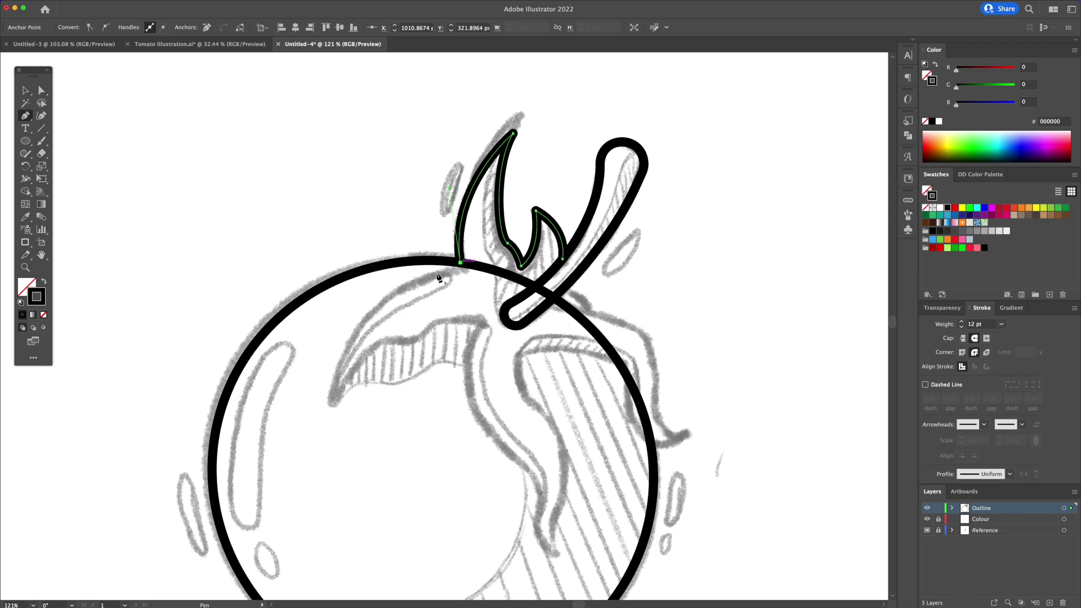
- Continue the leaf path around the left leaf's tip and back along its wavy underside to the central leaf
drag(339, 386, 332, 478)
click(338, 385)
drag(385, 344, 409, 345)
drag(433, 329, 443, 322)
drag(485, 323, 471, 364)
click(486, 324)
- Continue the path down the left edge of the long central leaf to its tip
scroll(485, 324, down, 3)
drag(517, 400, 540, 352)
key(super+z)
key(super+z)
drag(534, 467, 561, 486)
click(535, 466)
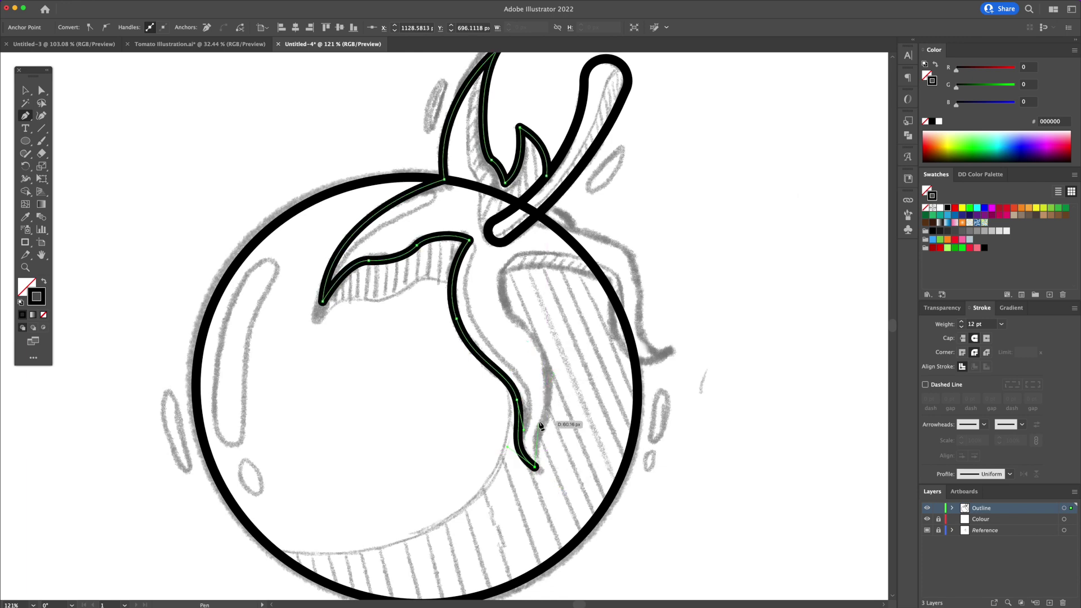
- Trace the central leaf's right edge back up and along the right leaf's underside to the tomato's edge
drag(542, 406, 549, 376)
drag(527, 334, 506, 310)
click(508, 275)
drag(607, 287, 651, 315)
click(607, 287)
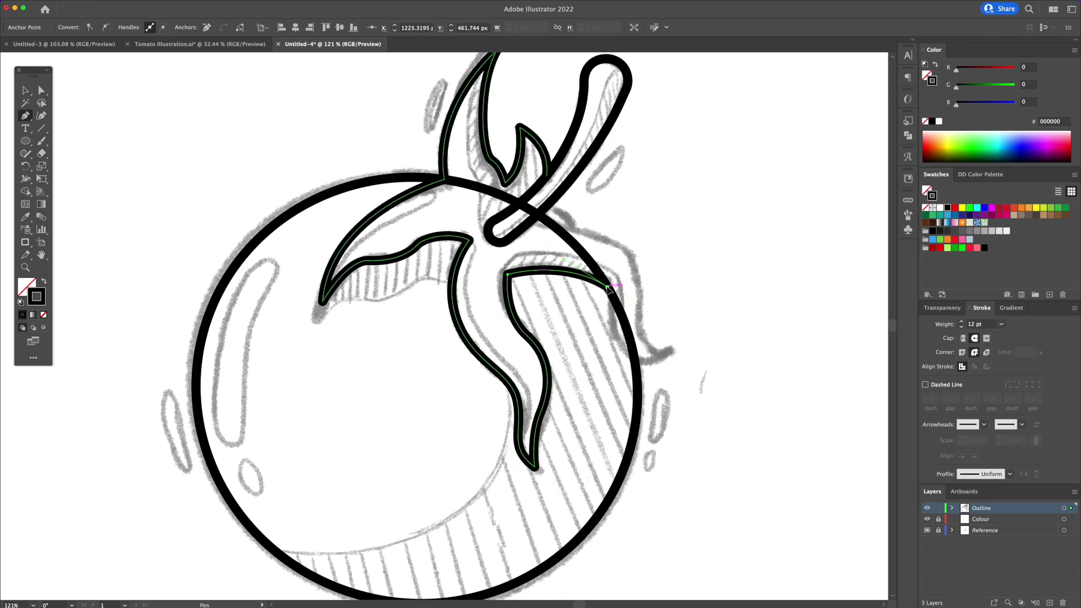
- Trace the right leaf's tip and its upper edge back to the stem, finishing the leaf outline
drag(665, 357, 729, 349)
click(665, 357)
drag(642, 297, 647, 247)
drag(560, 227, 521, 225)
click(560, 227)
click(552, 204)
key(v)
click(660, 199)
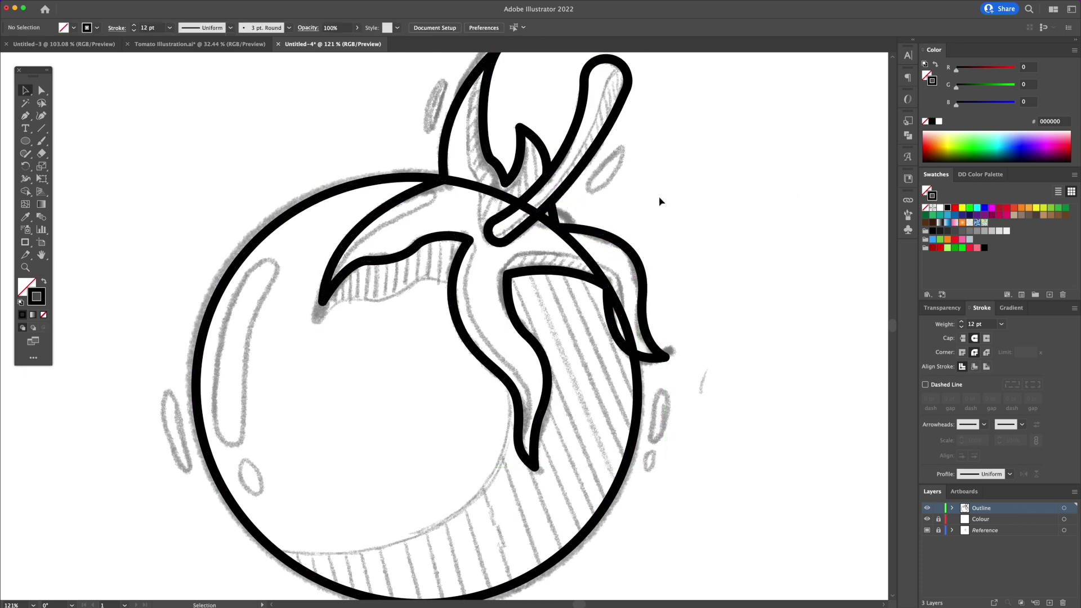
click(560, 226)
key(p)
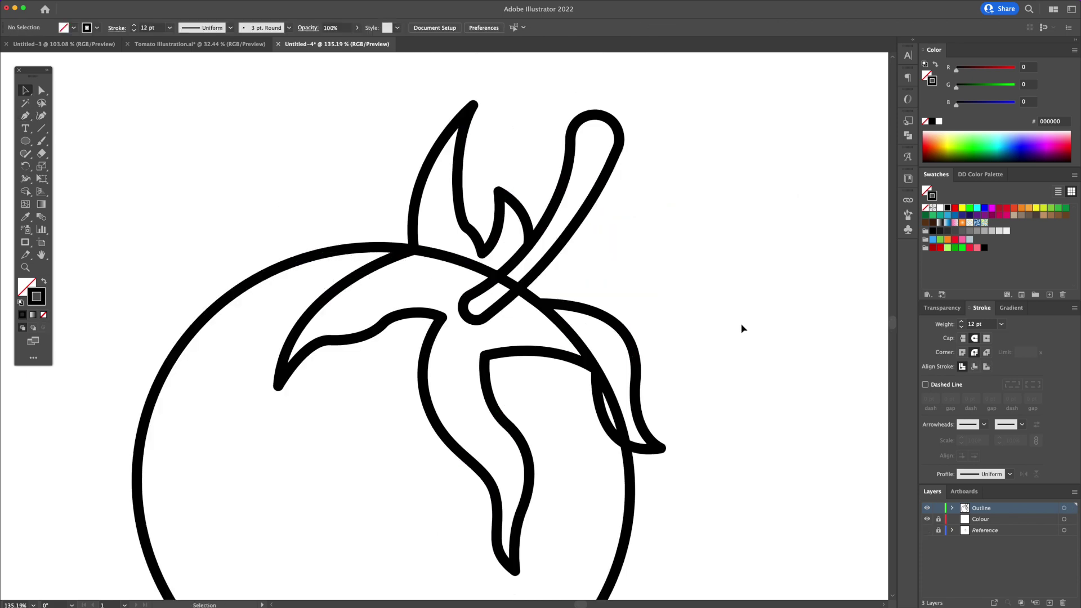
- Select all artwork and use Shape Builder to remove the circle segments crossing the leaves and merge the leaf areas into one shape
key(super+a)
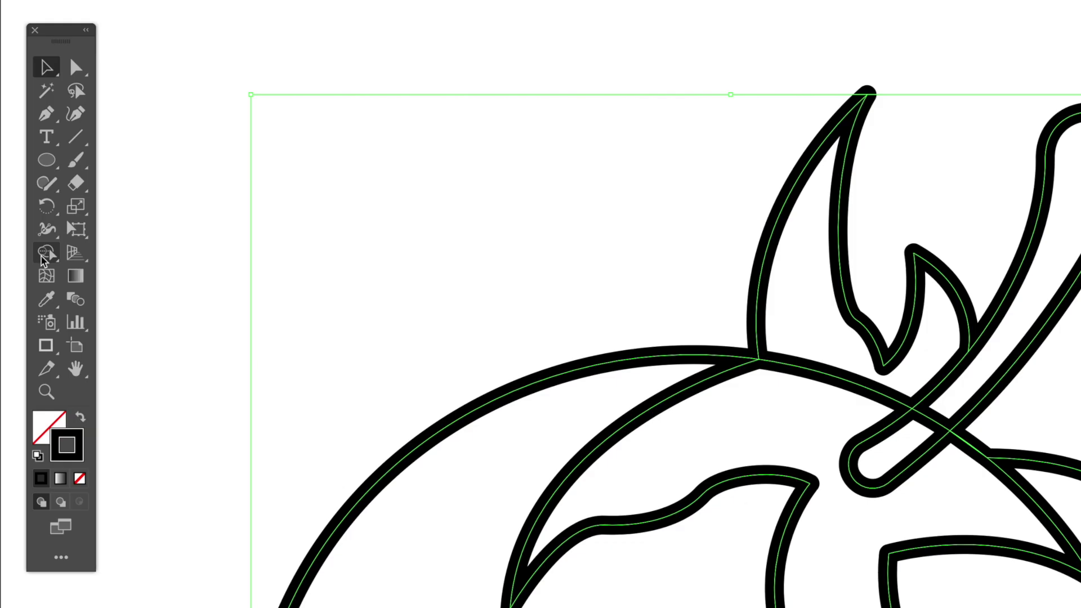
click(20, 195)
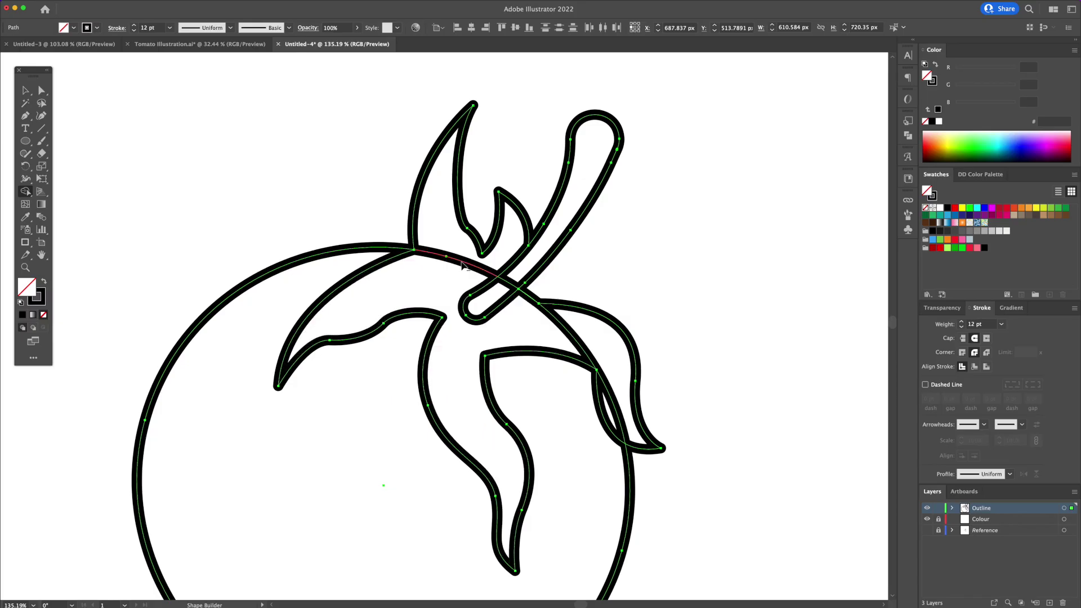
alt+click(461, 263)
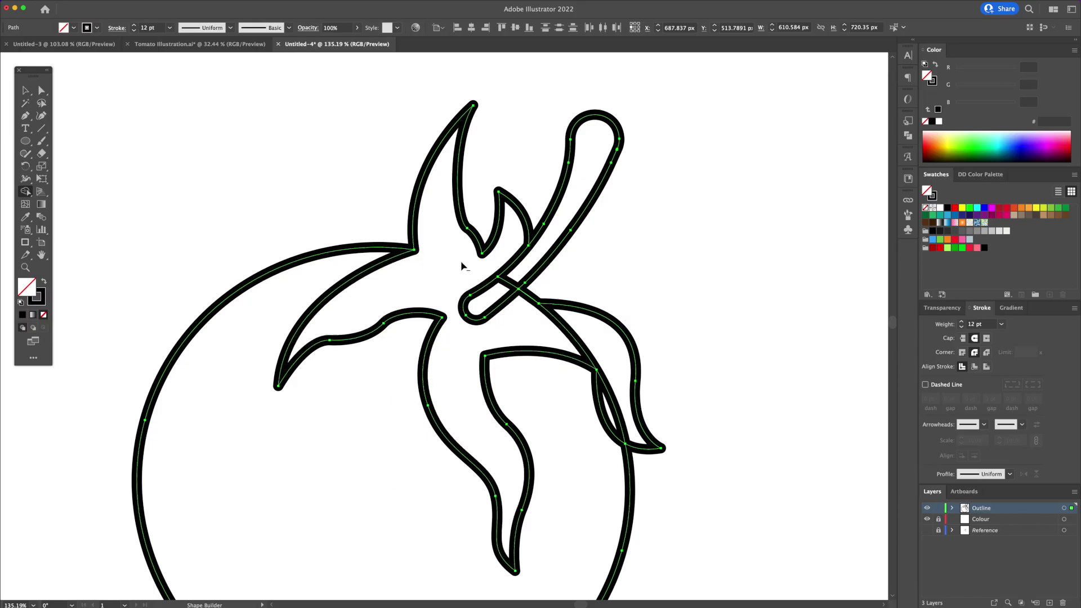
alt+click(507, 284)
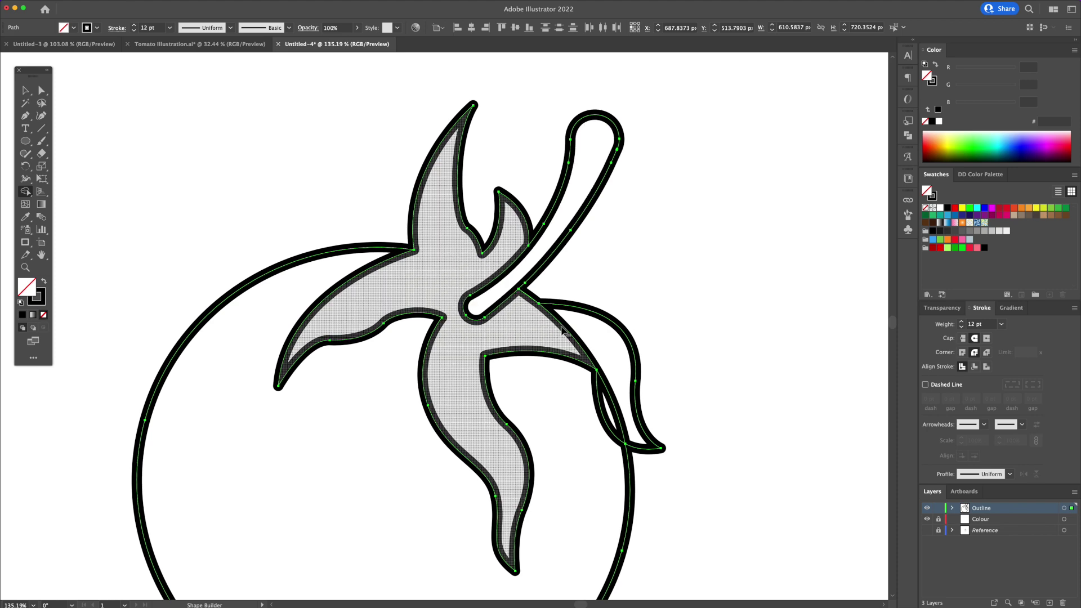
click(563, 329)
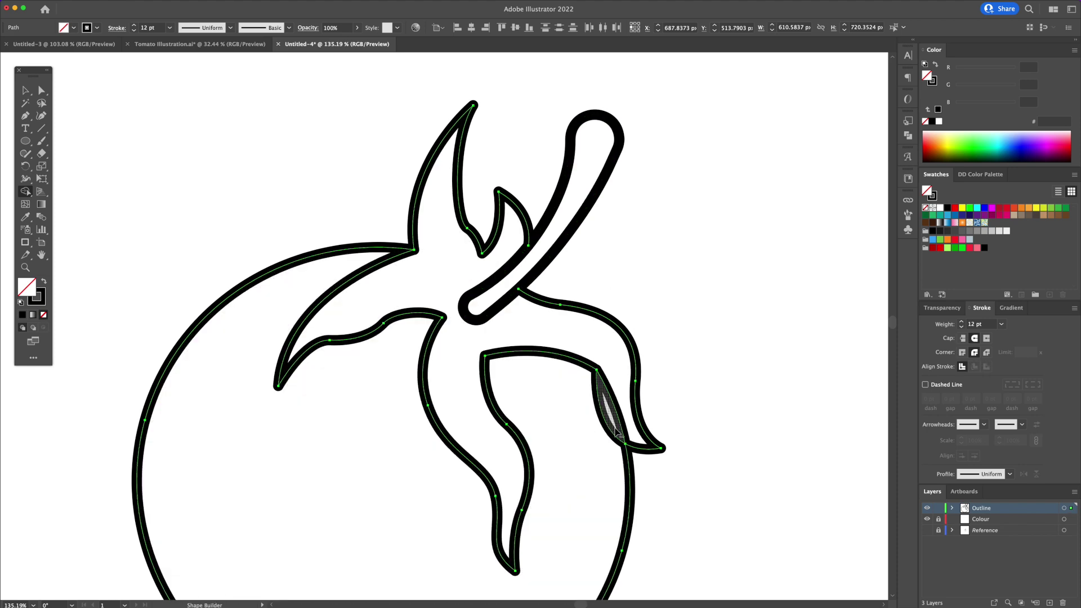
click(614, 418)
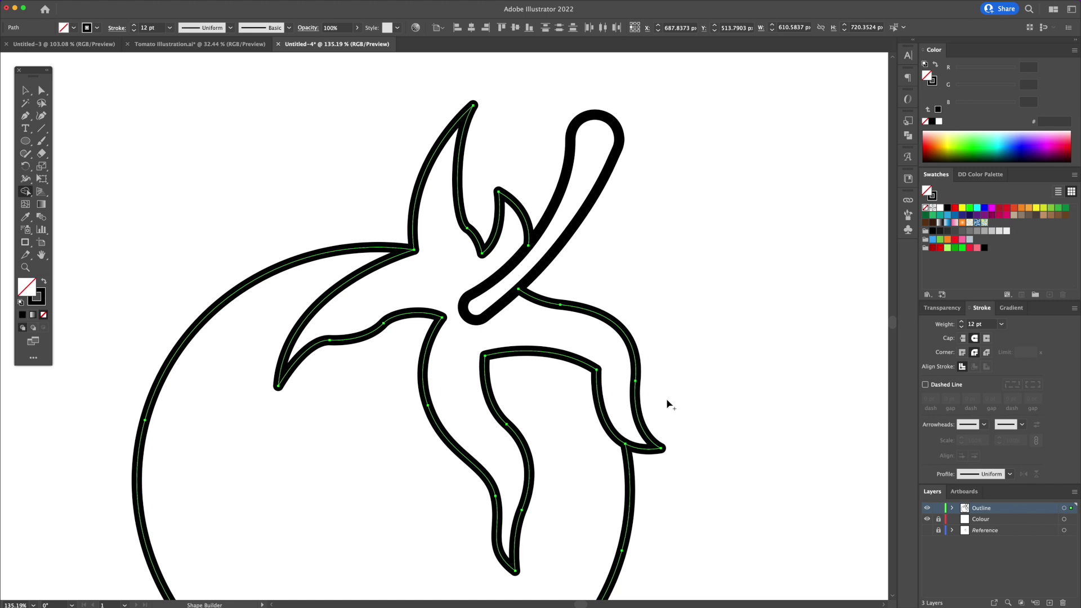
- Round the sharp corner on the underside of the right leaf where it bends over the tomato's edge
key(super+shift+a)
key(a)
click(596, 370)
drag(589, 376, 554, 393)
key(v)
click(597, 370)
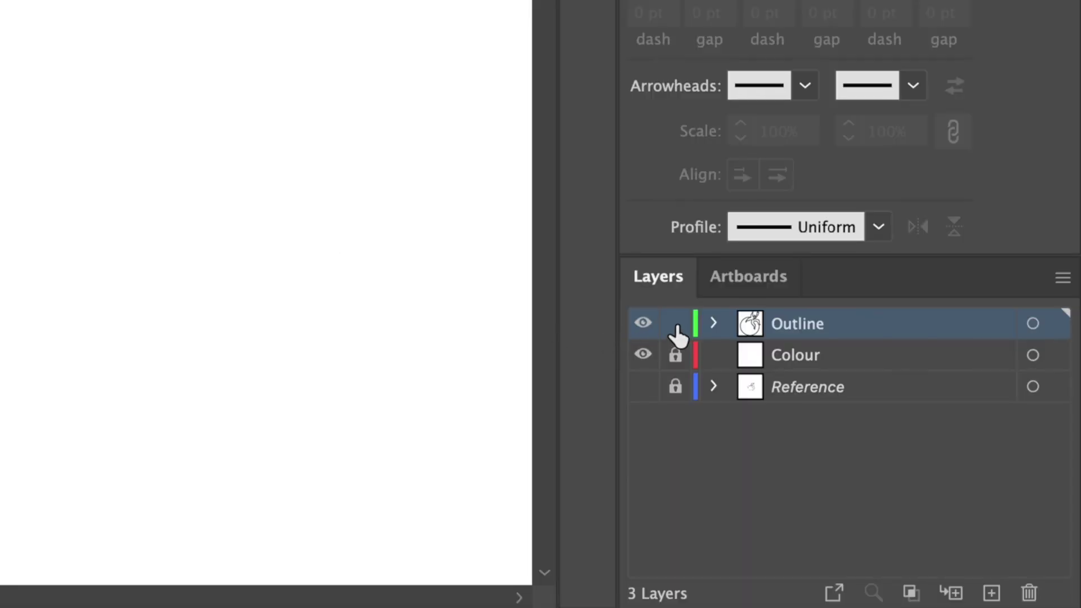
- Lock the Outline layer, unlock Colour, and draw the body's shadow edge as a line from the central leaf bent to the sketch
click(675, 324)
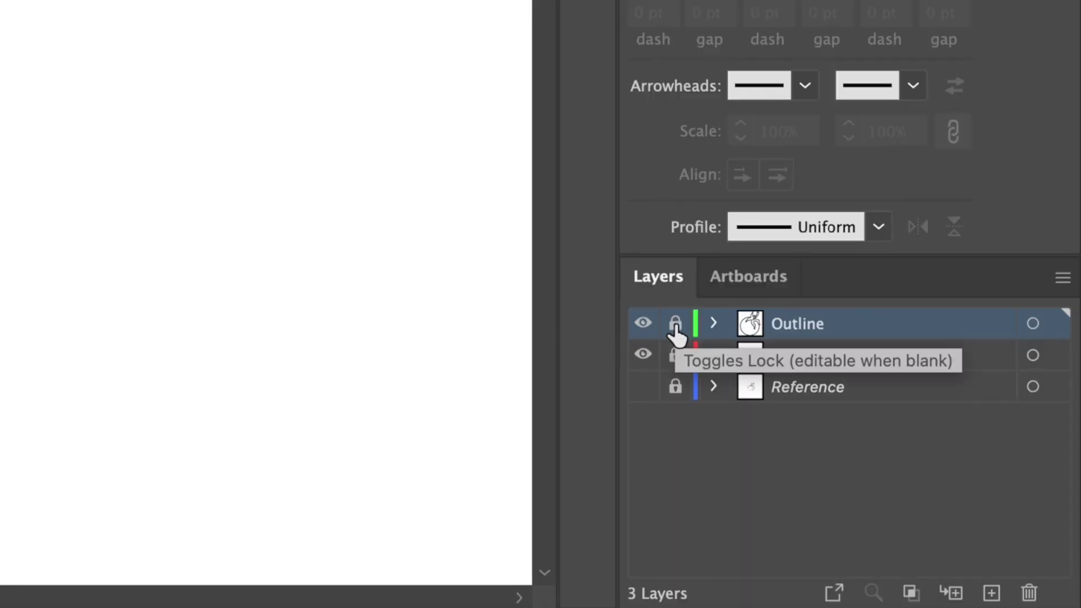
click(676, 356)
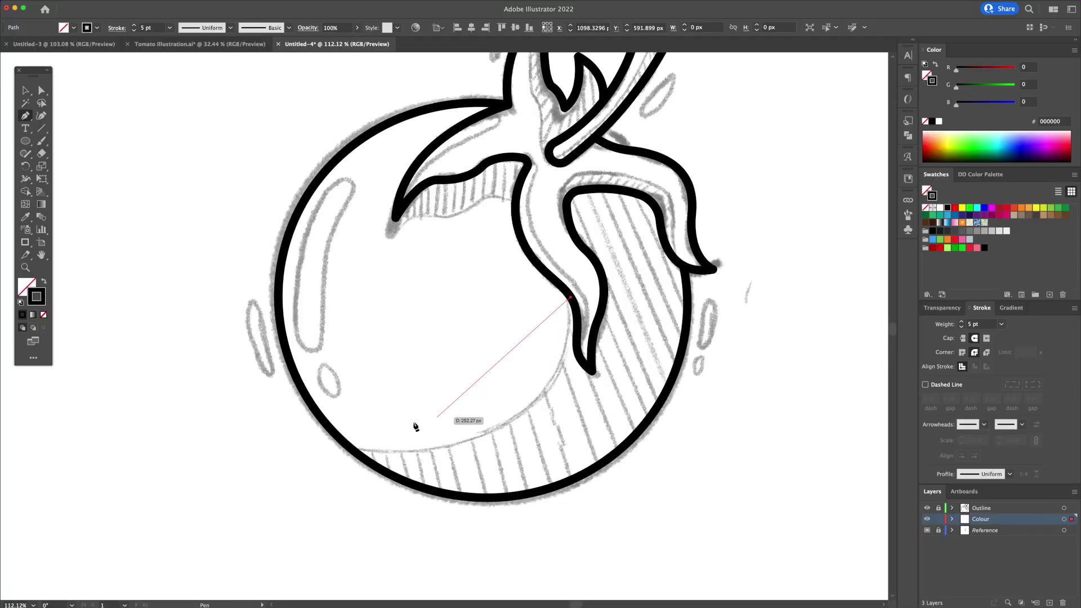
click(354, 450)
key(v)
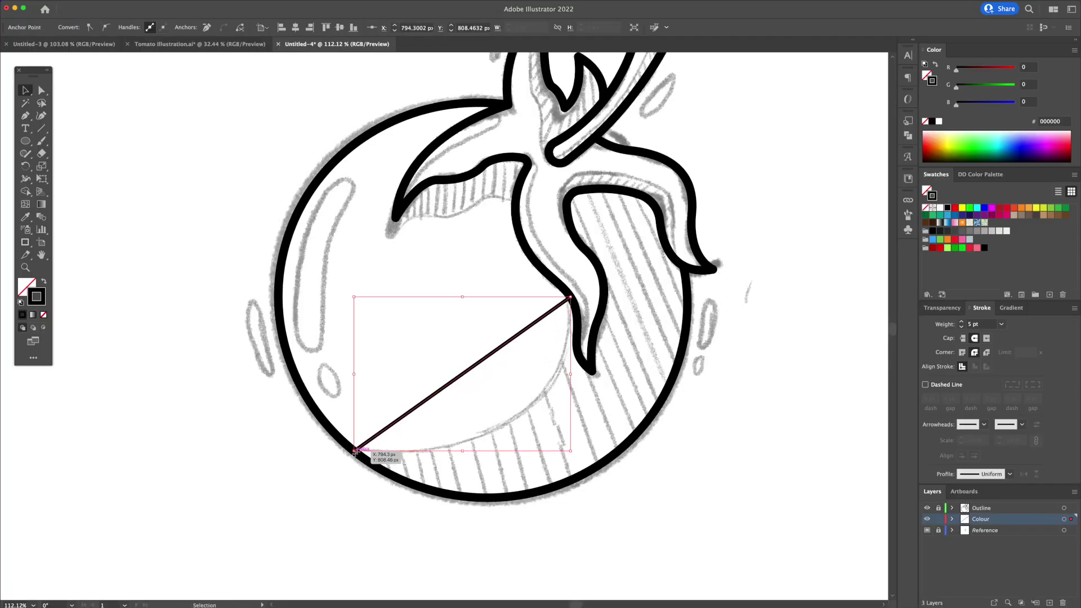
click(41, 116)
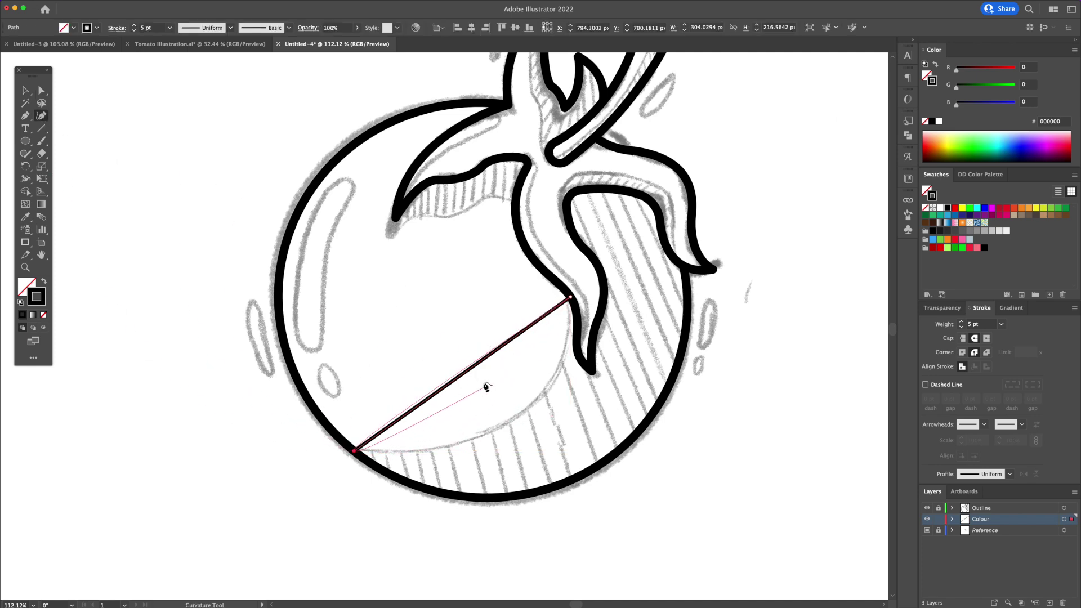
drag(484, 360, 544, 389)
- Extend the body shadow path along the tomato's lower and right edges and the central leaf, and close it into a shape
key(p)
click(353, 451)
drag(513, 496, 613, 486)
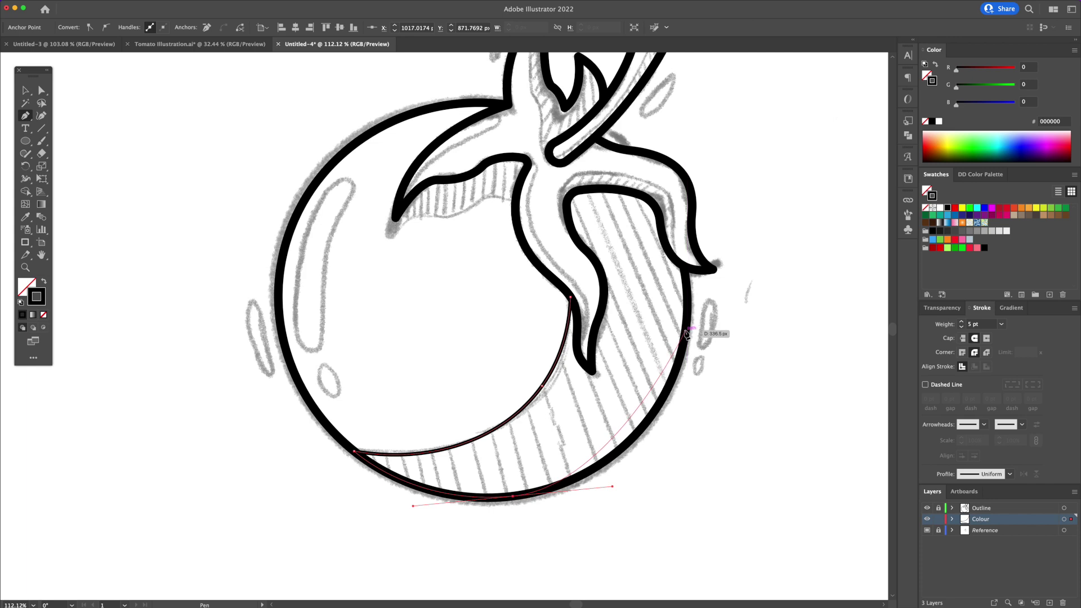
drag(685, 330, 660, 221)
click(686, 330)
drag(633, 192, 586, 251)
drag(602, 286, 604, 302)
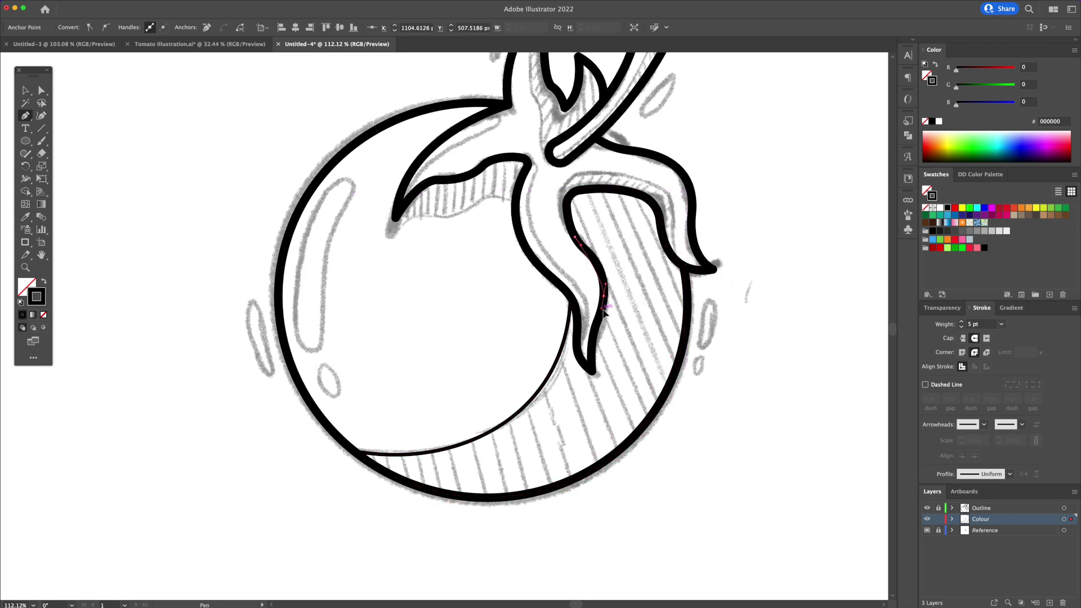
drag(591, 365, 577, 330)
click(591, 365)
click(571, 303)
- Trace the shaded strip along the right leaf's underside as a closed Pen shape
drag(600, 284, 622, 293)
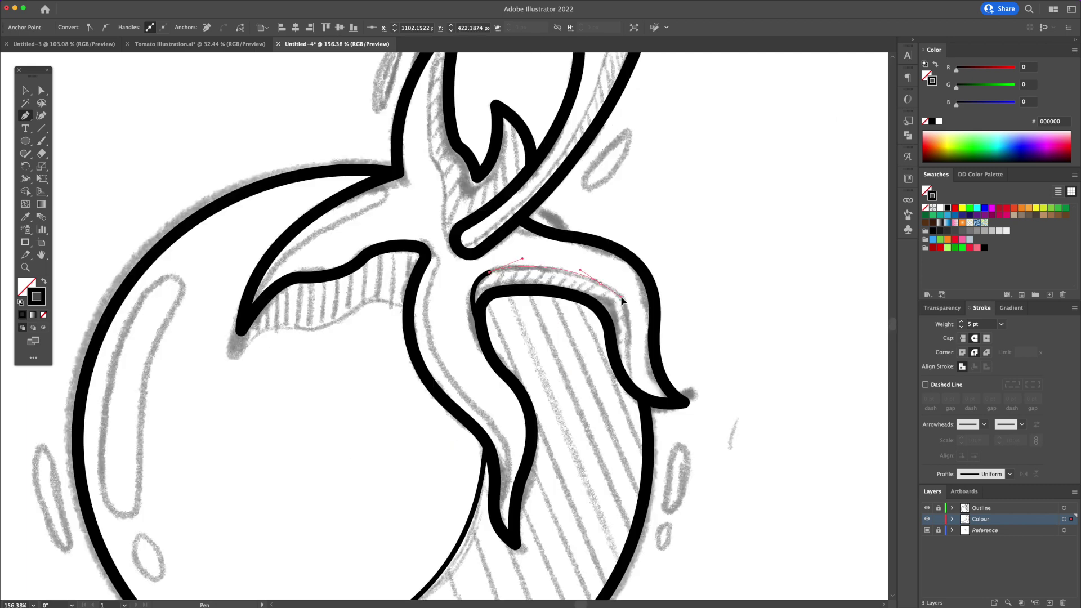
drag(627, 340, 666, 409)
click(653, 402)
drag(617, 367, 612, 352)
drag(575, 298, 557, 293)
drag(489, 295, 481, 307)
click(483, 334)
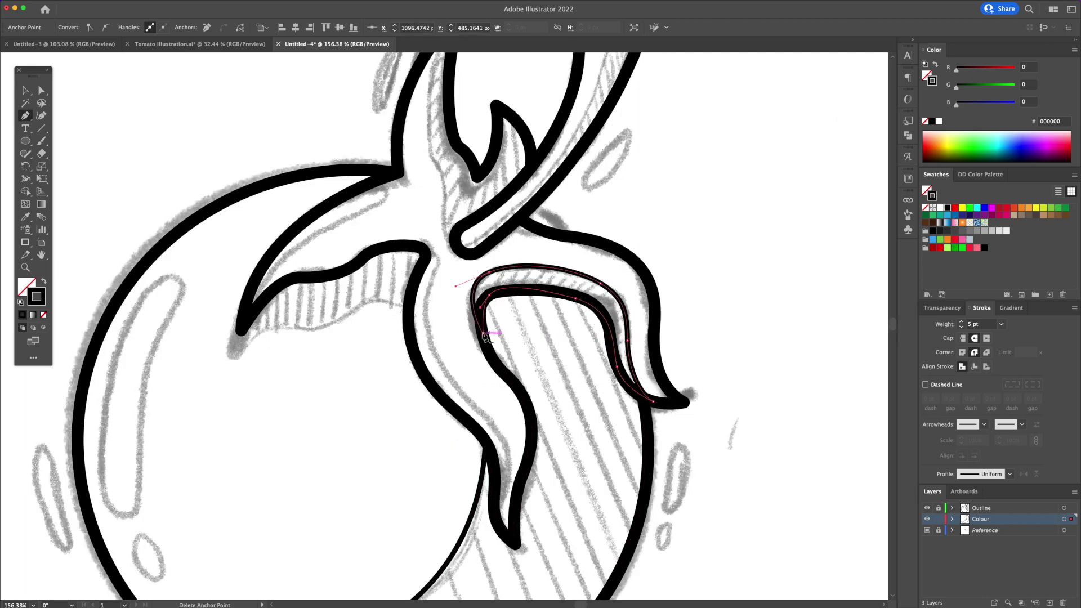
- Trace the shaded area of the two upright leaves down to the stem base as a closed shape
drag(452, 296, 450, 314)
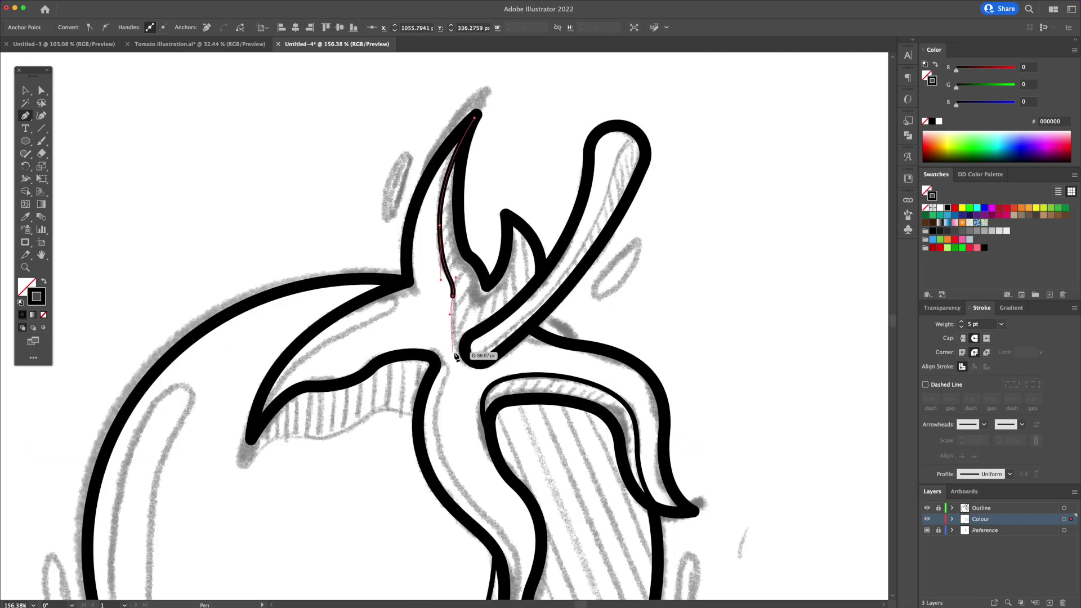
drag(465, 358, 470, 365)
drag(541, 269, 535, 247)
drag(506, 214, 481, 205)
click(506, 214)
click(489, 285)
drag(490, 285, 459, 212)
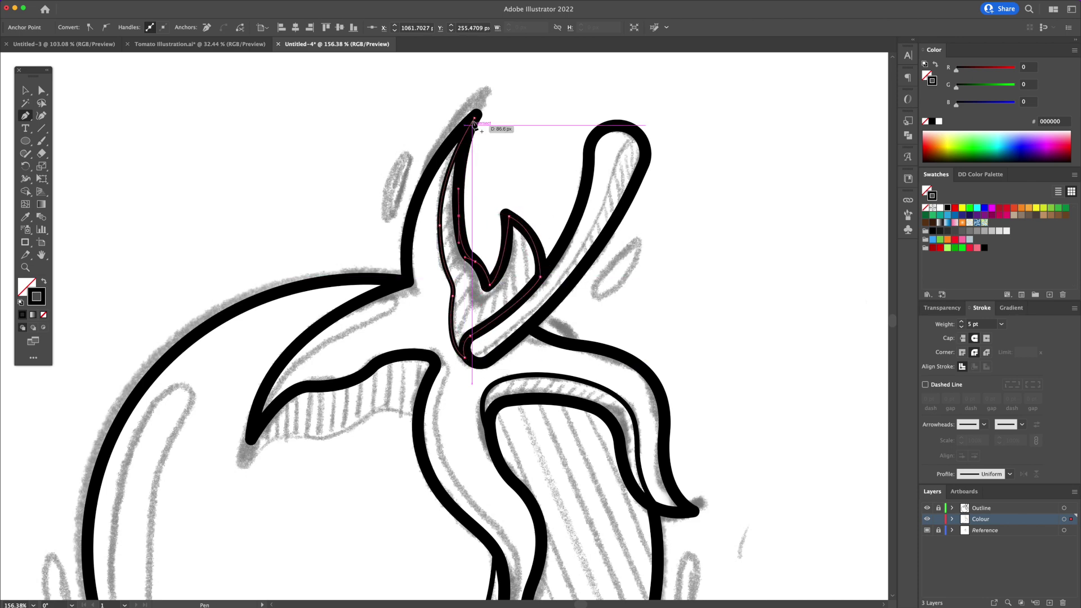
click(475, 119)
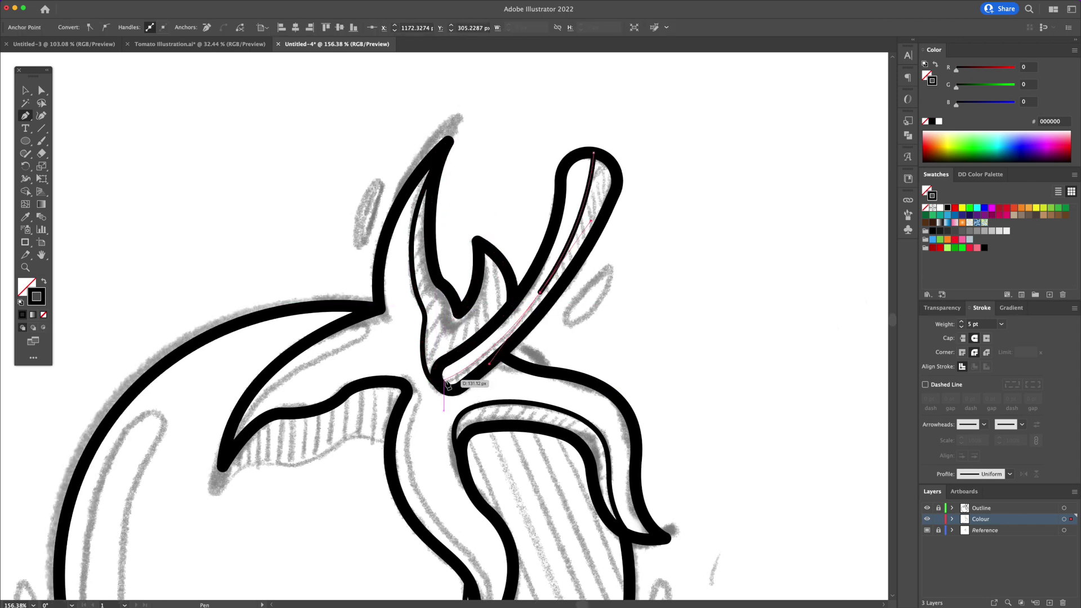
- Trace the shaded strip along the right side of the stem
drag(452, 391, 460, 391)
click(504, 351)
key(Escape)
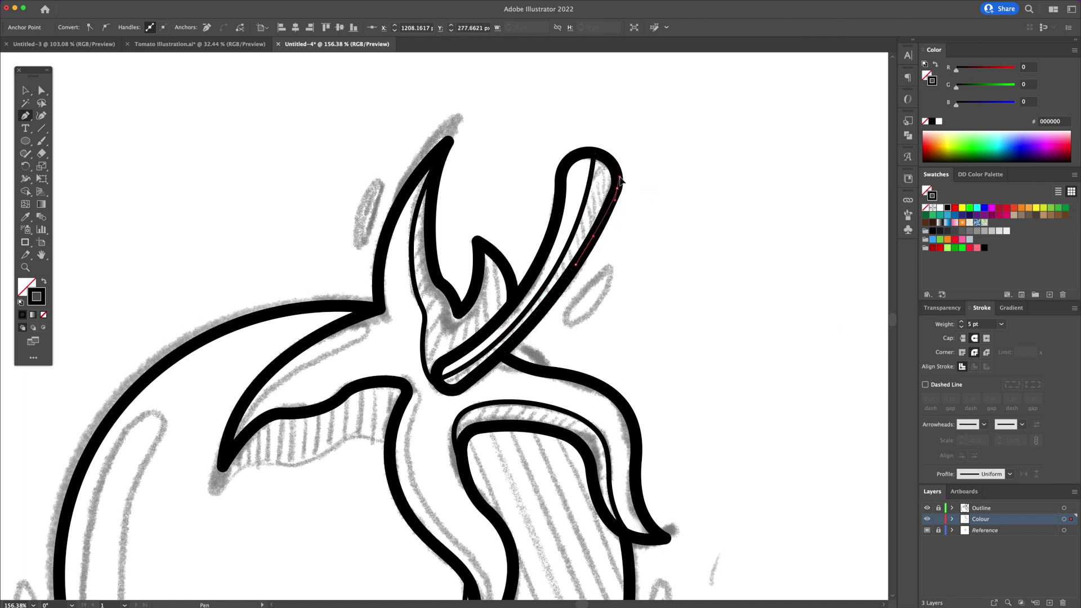
- Trace the shaded strip along the central leaf's left edge as a closed shape
scroll(506, 338, down, 5)
scroll(506, 338, left, 2)
click(486, 381)
drag(530, 510, 495, 565)
click(530, 510)
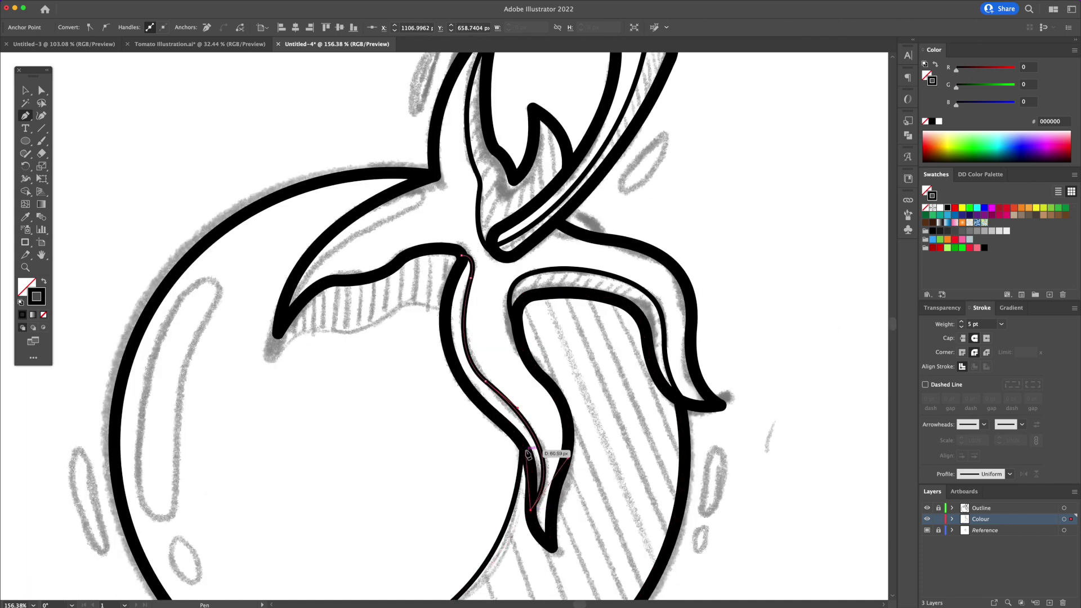
drag(527, 451, 520, 442)
drag(457, 369, 453, 358)
drag(449, 291, 457, 271)
click(462, 256)
- Trace the shaded strip along the left leaf's upper edge as a closed shape
scroll(462, 255, left, 4)
click(346, 315)
drag(488, 195, 508, 191)
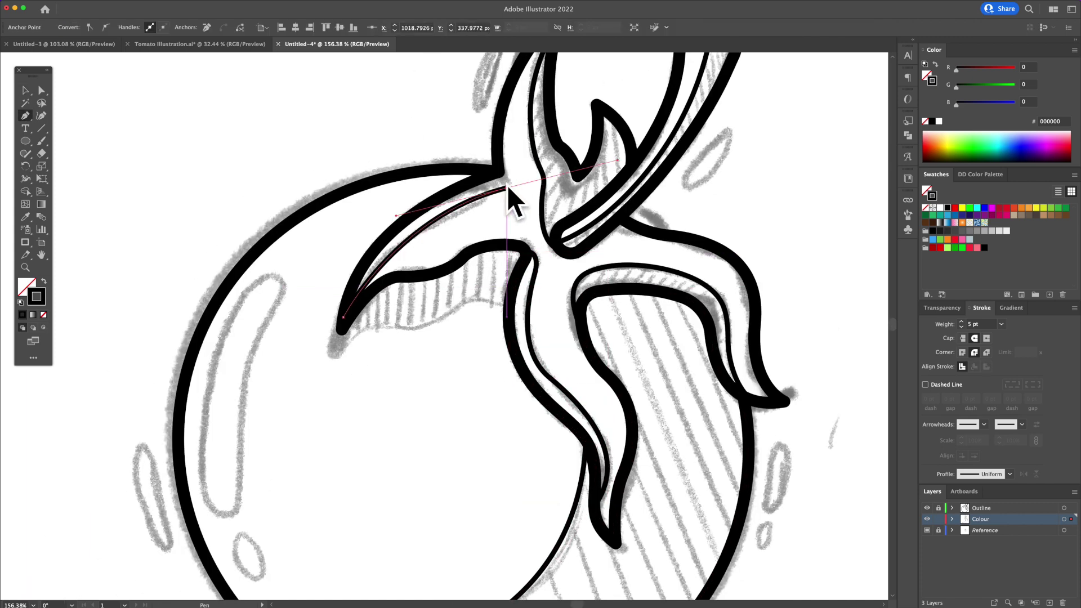
click(500, 178)
drag(344, 318, 316, 435)
- Draw the shadows cast on the tomato body beneath the left and right leaves
scroll(338, 315, down, 3)
drag(401, 283, 423, 287)
drag(478, 266, 486, 261)
drag(531, 288, 526, 322)
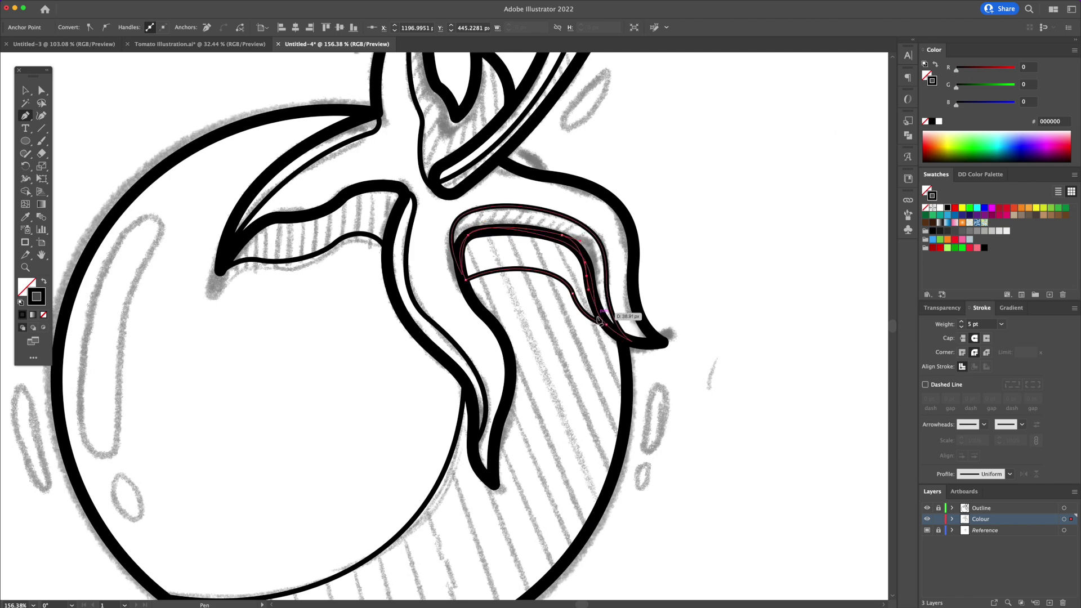
key(Escape)
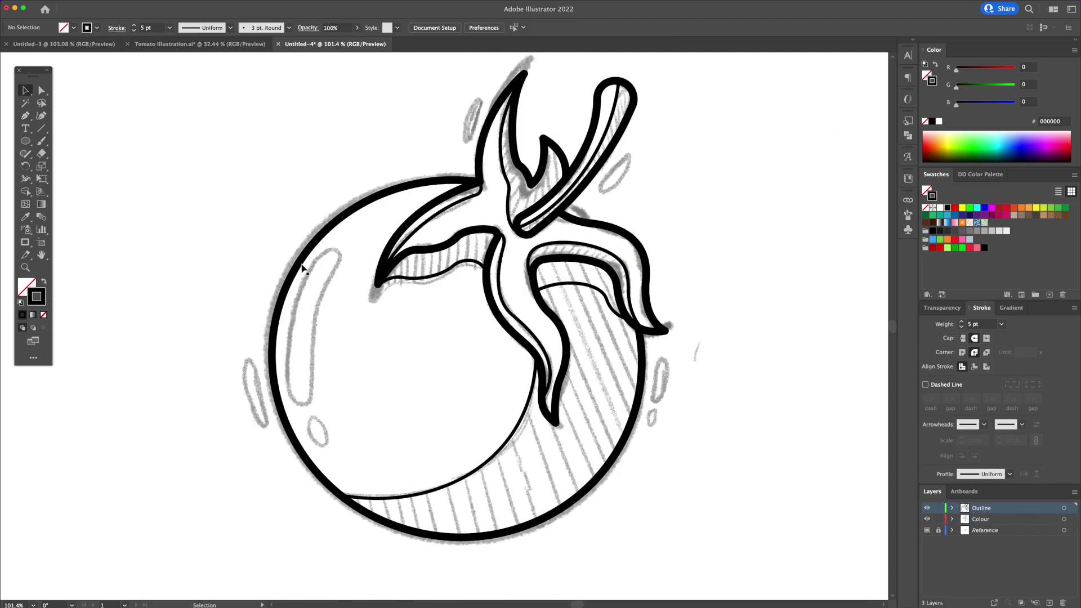
- Offset the tomato body's outline path by 36 px with miter joins
click(302, 267)
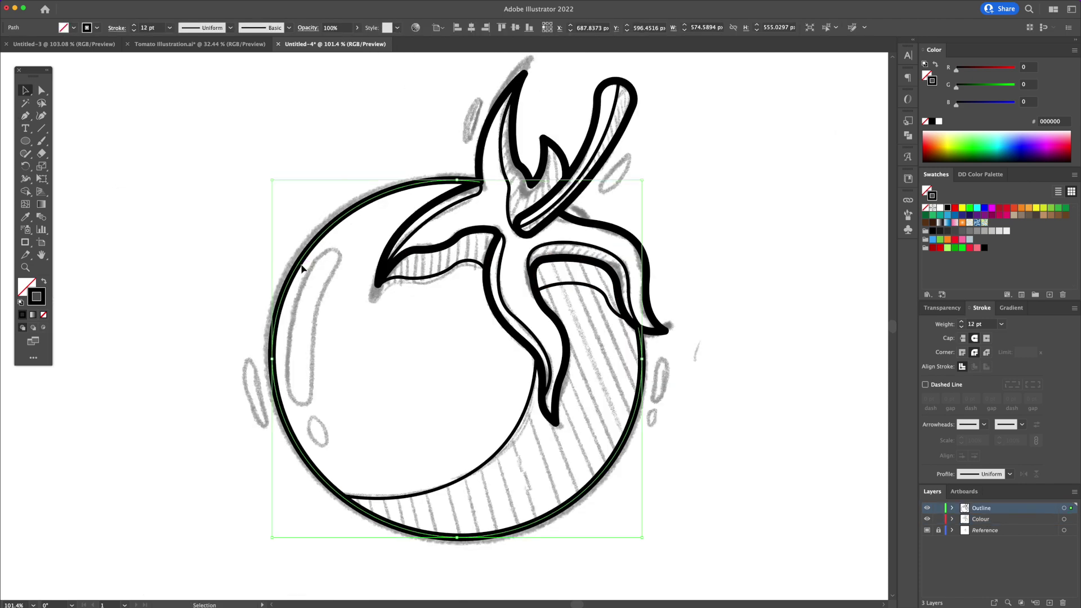
click(101, 5)
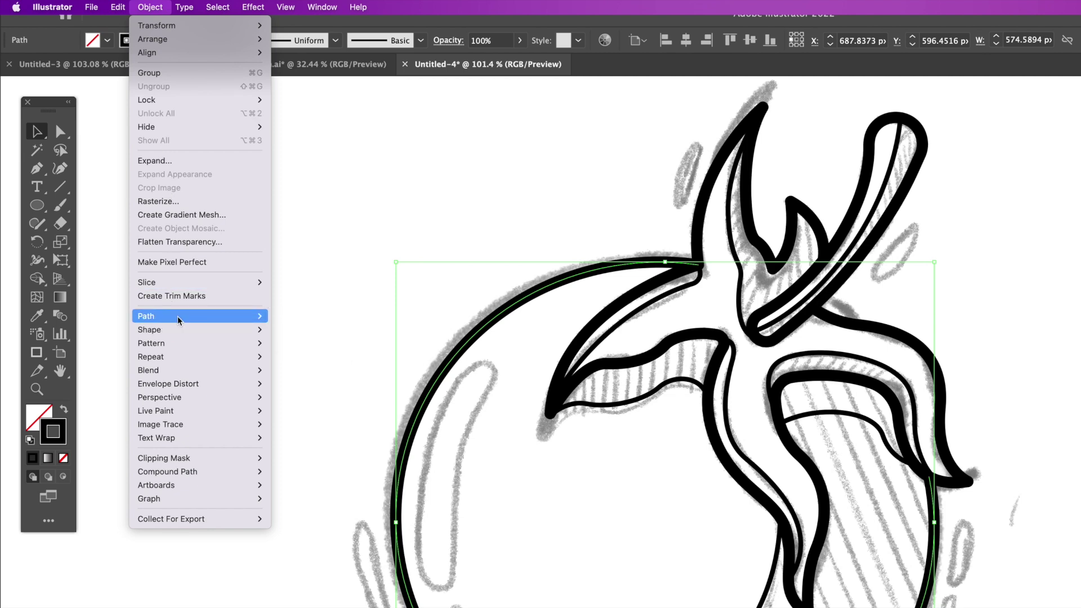
mouse_move(179, 320)
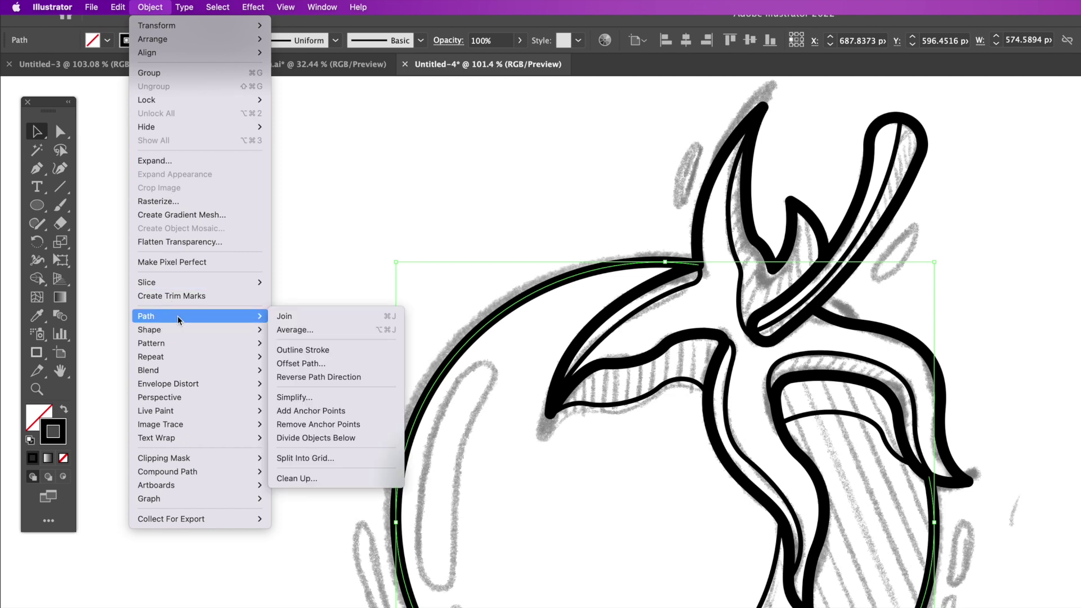
click(281, 366)
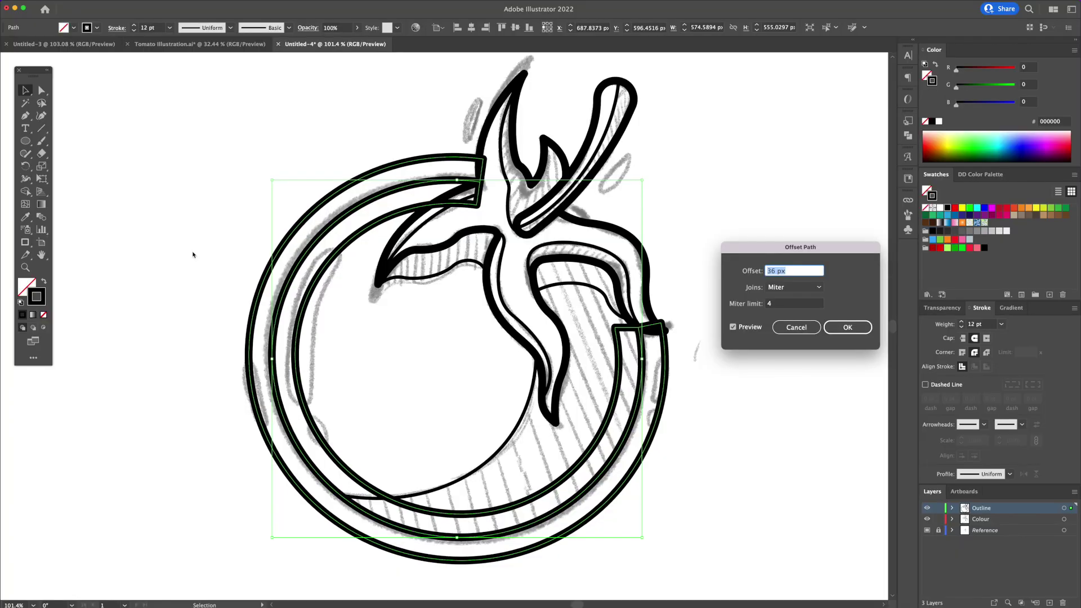
key(Return)
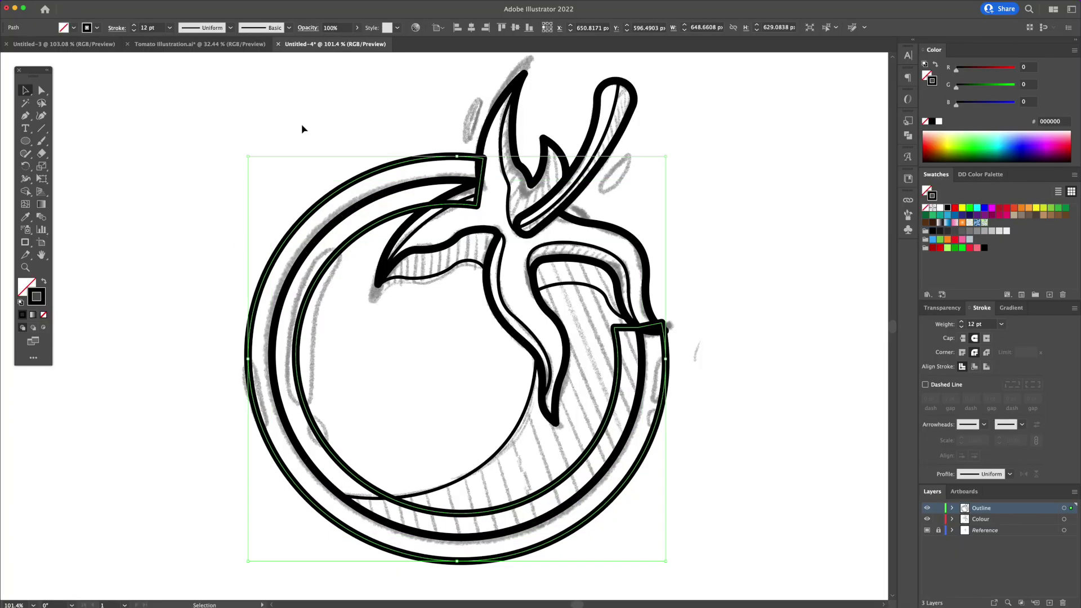
- Isolate the offset path, split it by deleting its outer corner anchor points, and remove the outer arc
double_click(363, 179)
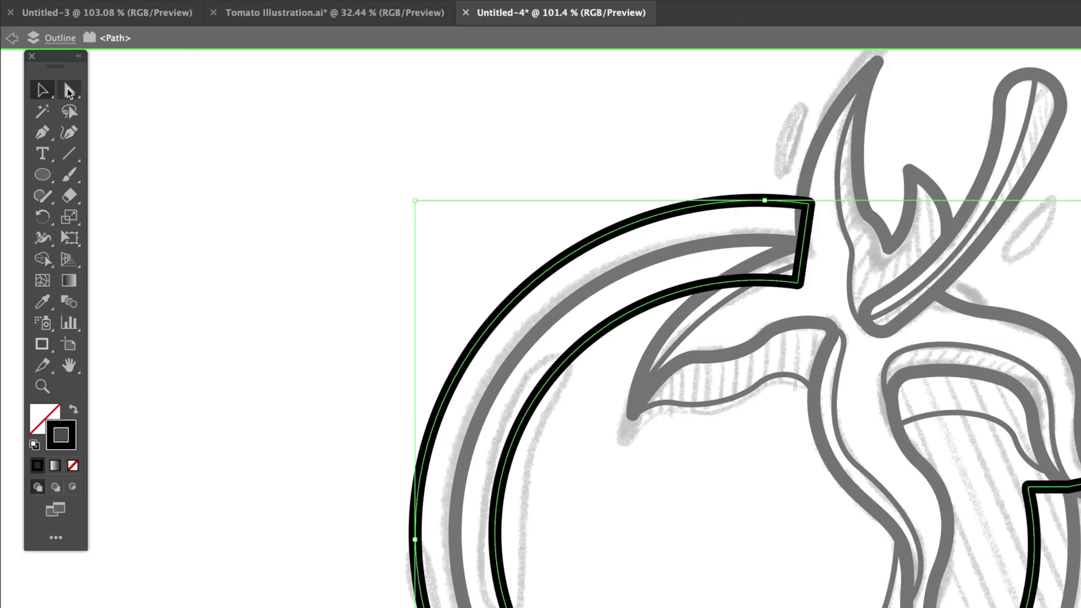
click(67, 90)
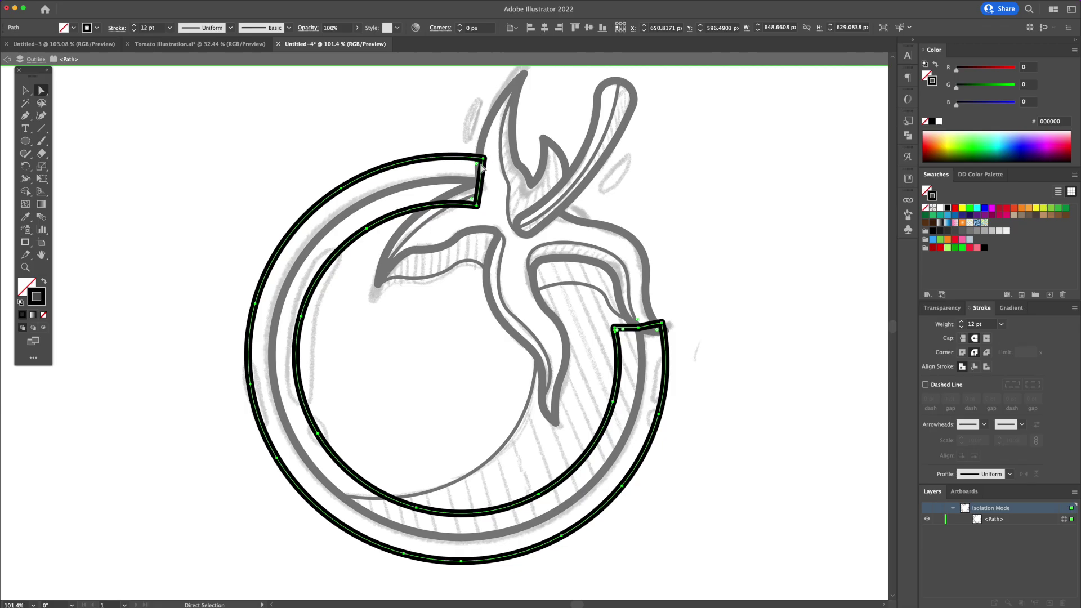
click(483, 162)
key(Delete)
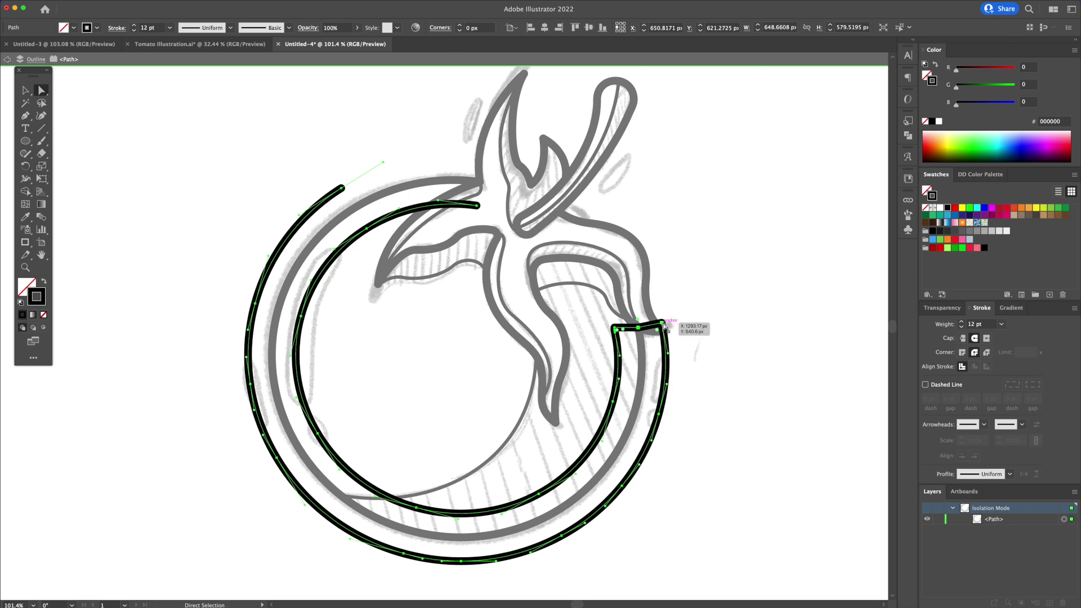
click(663, 323)
key(Delete)
click(695, 329)
key(v)
click(657, 419)
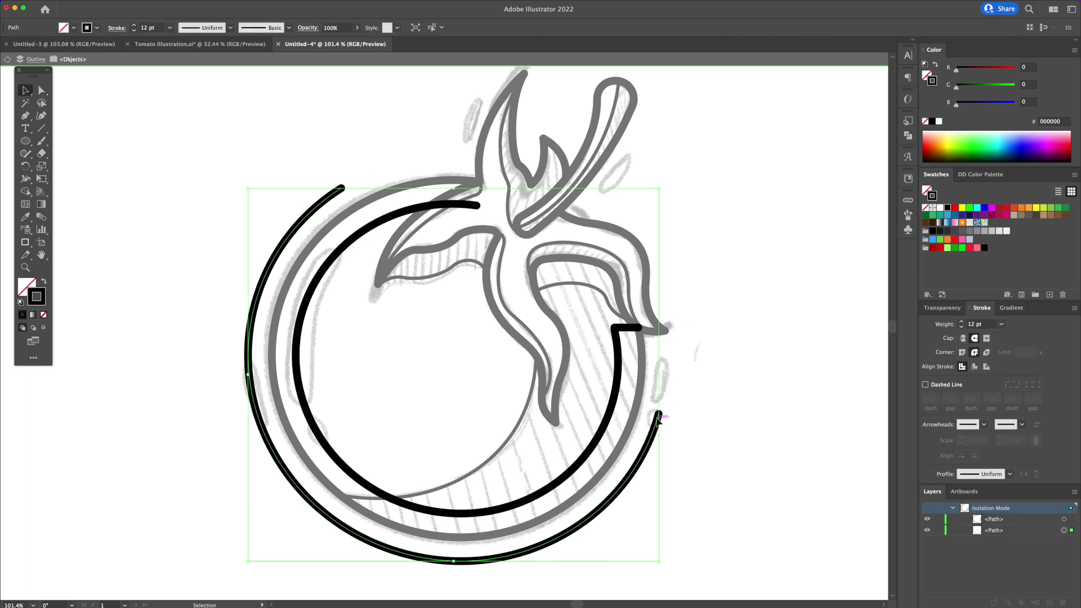
key(Delete)
- Trim the remaining inner arc to the left part of the body by deleting its surplus anchor points
click(621, 411)
key(a)
click(625, 327)
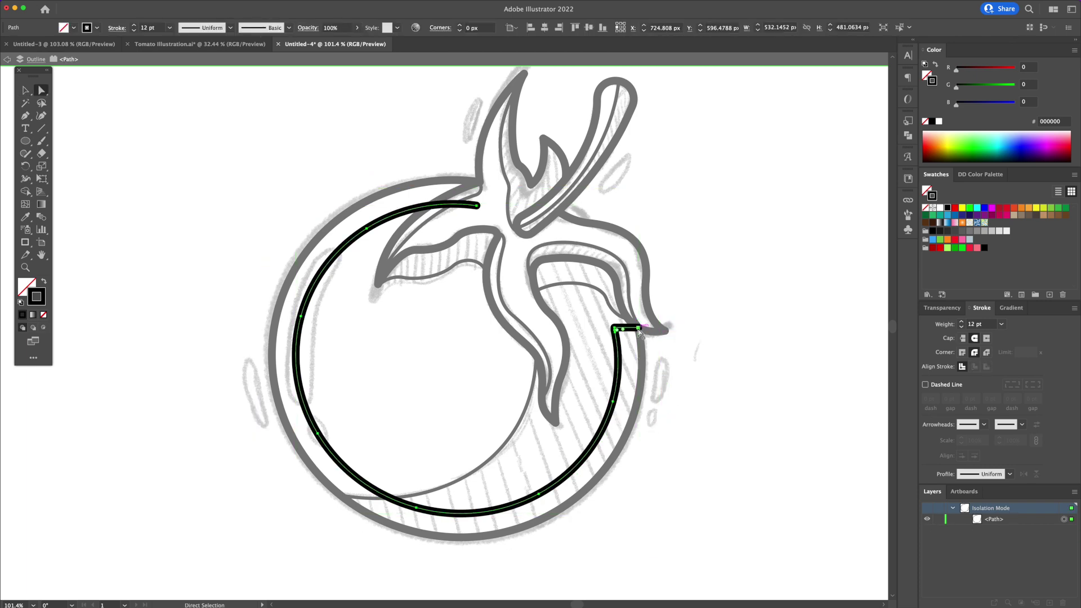
key(Delete)
click(615, 329)
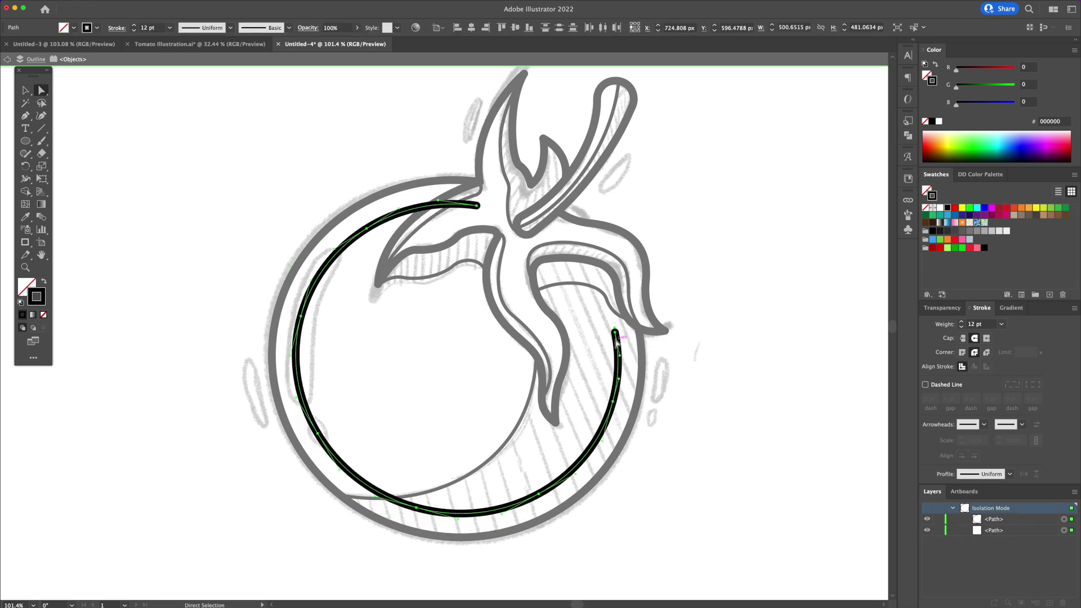
key(Delete)
drag(601, 412, 600, 414)
key(Delete)
drag(570, 475, 528, 497)
key(Delete)
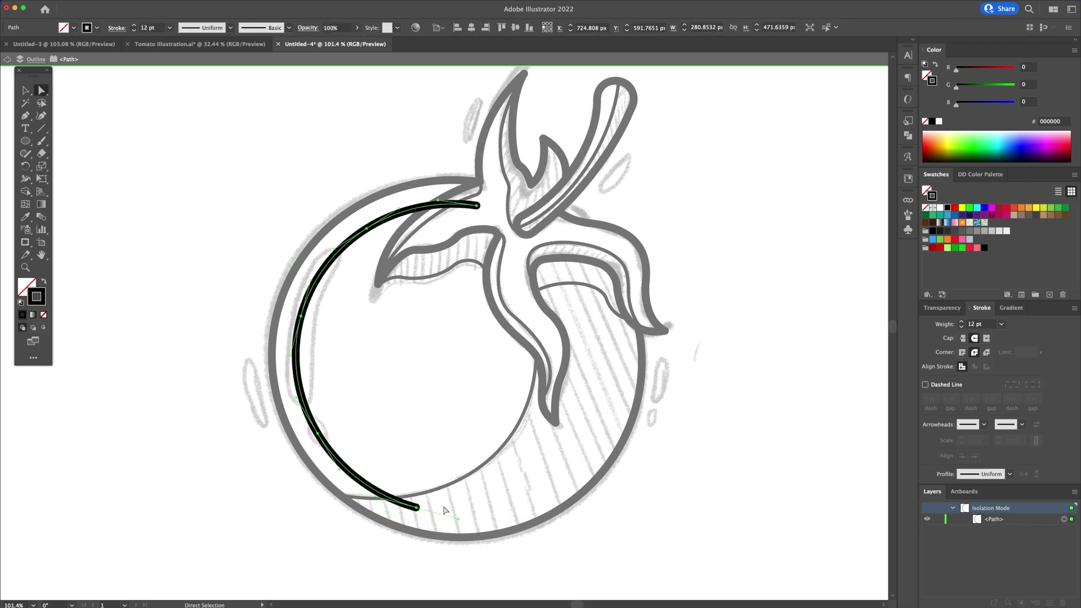
click(417, 506)
key(Delete)
click(477, 206)
key(Delete)
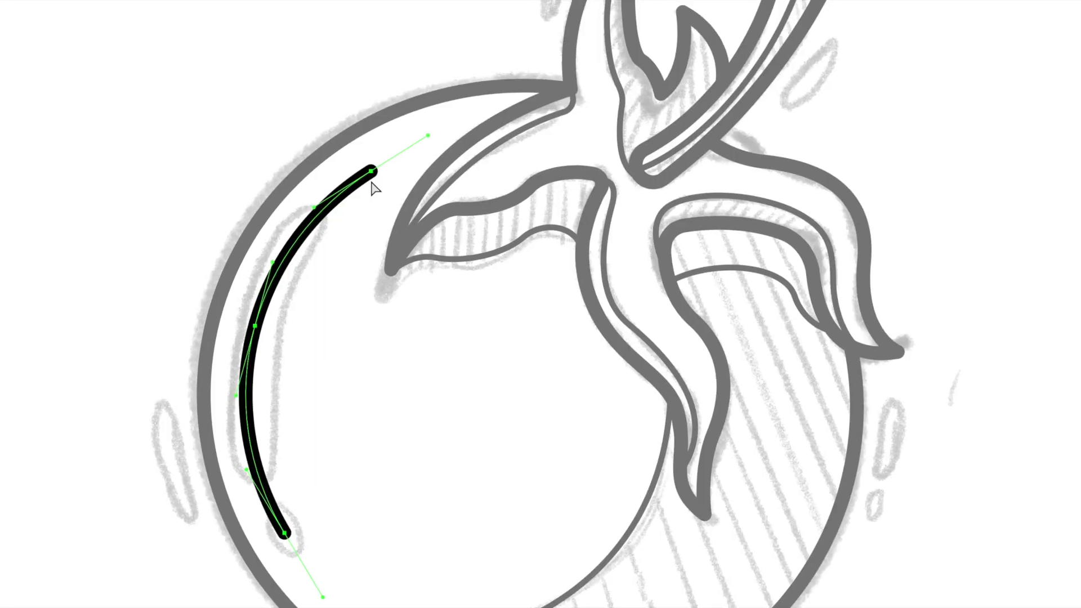
- Add anchor points at the sketched long highlight's two ends and delete the arc's end points beyond them
key(p)
click(322, 210)
click(259, 480)
key(a)
click(285, 533)
key(Delete)
click(372, 171)
key(Delete)
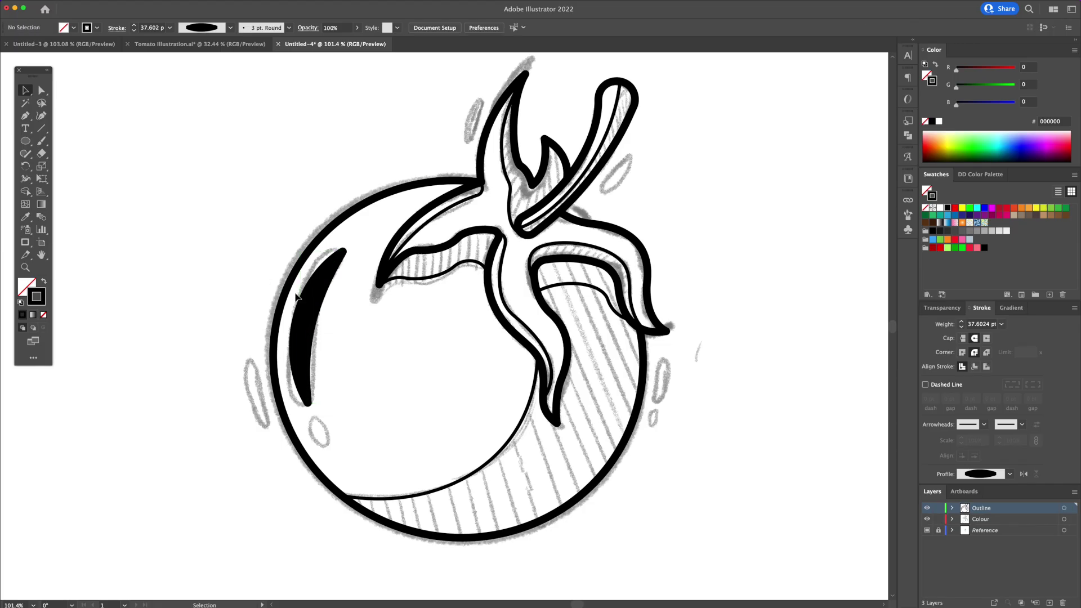
- Convert the highlight's stroke into an outlined shape with a thin black outline and no fill
click(313, 306)
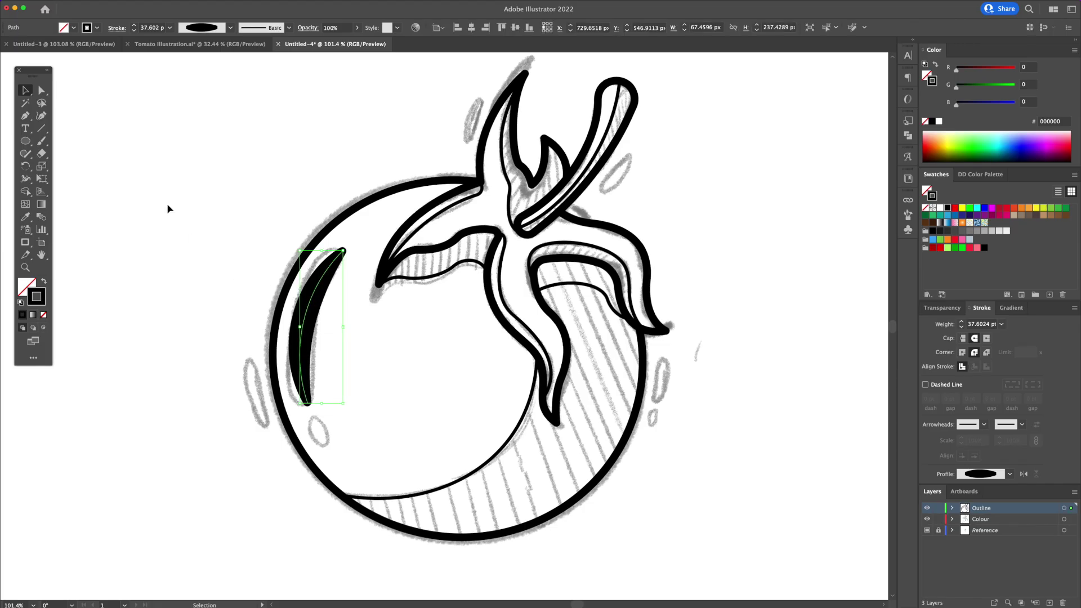
click(103, 5)
mouse_move(136, 217)
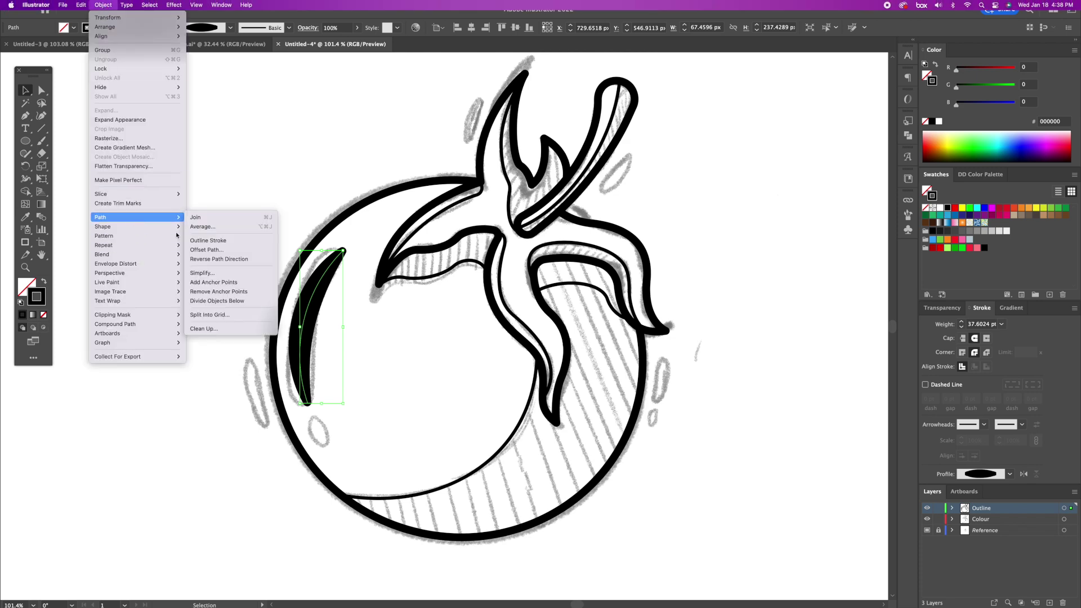
click(209, 241)
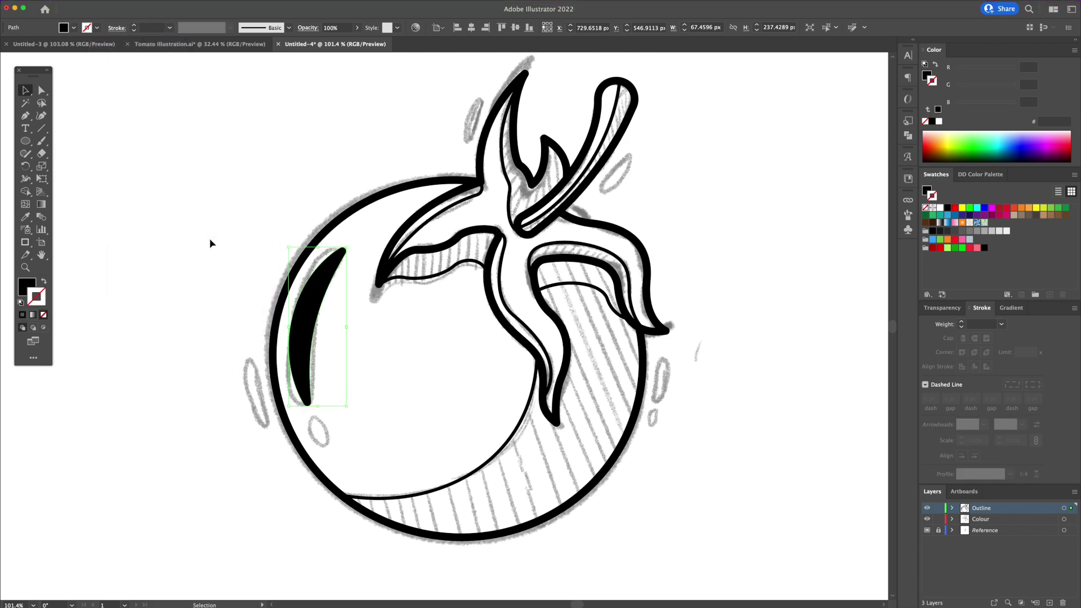
click(211, 242)
click(317, 322)
click(417, 276)
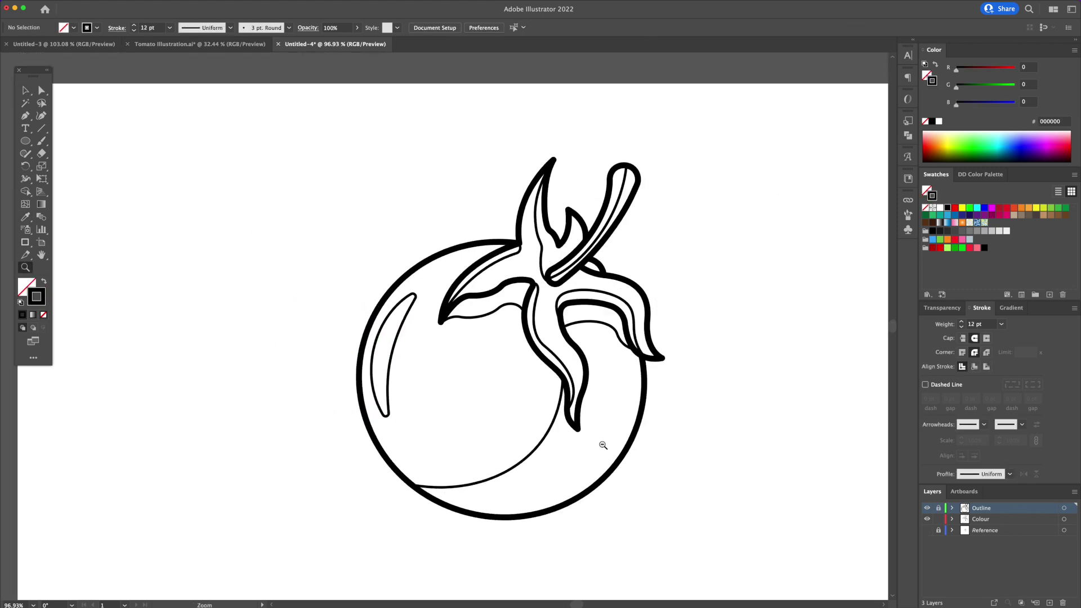
- Create a new layer above Colour and name it Base Colour
mouse_move(604, 448)
mouse_down()
mouse_move(550, 434)
mouse_move(559, 420)
mouse_up()
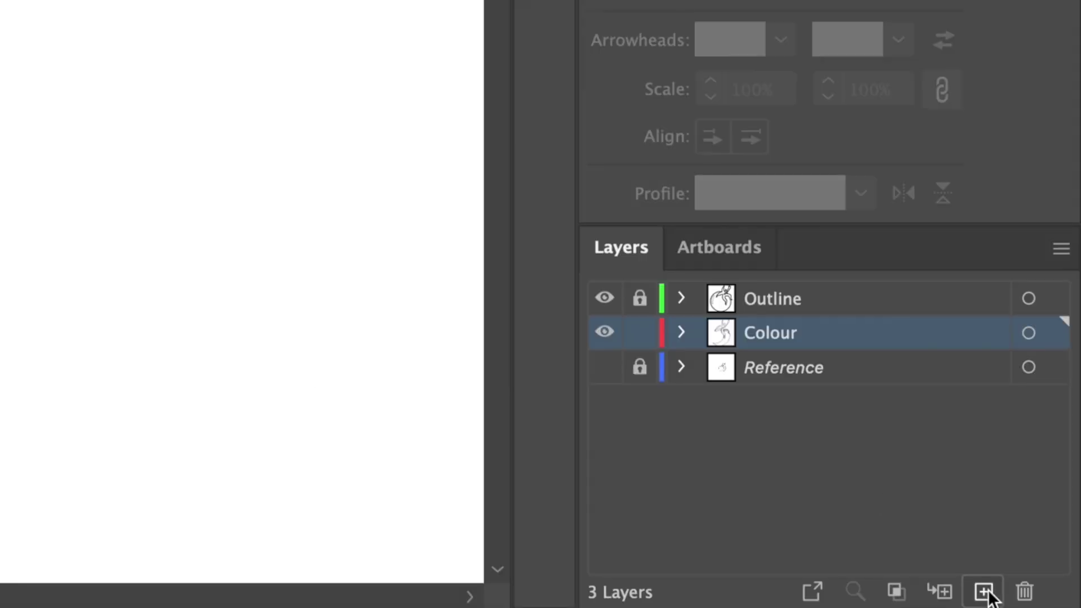
click(1050, 602)
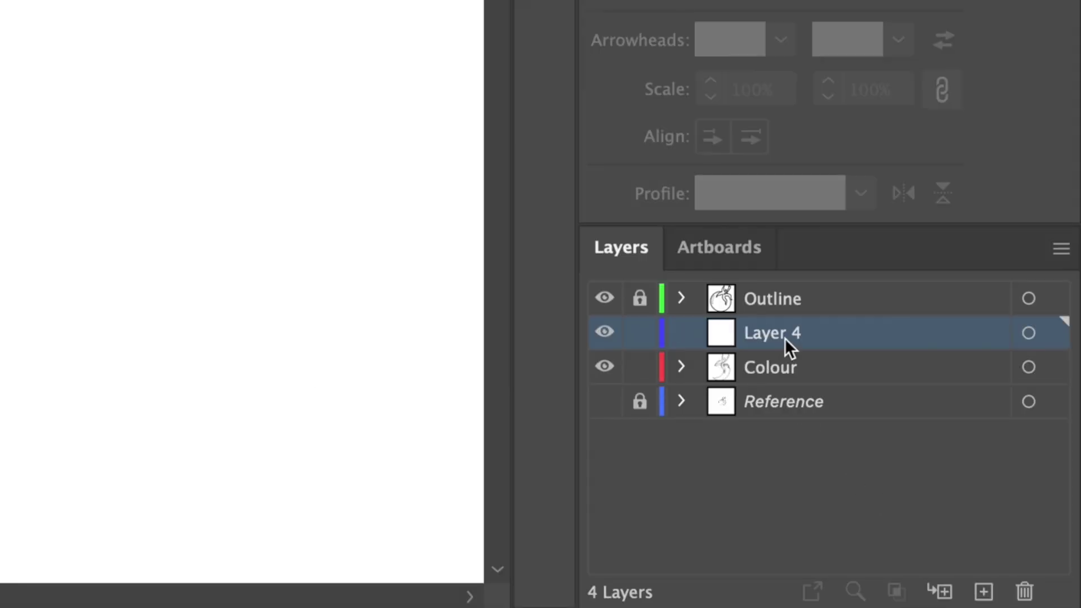
double_click(986, 520)
text(Base Colour)
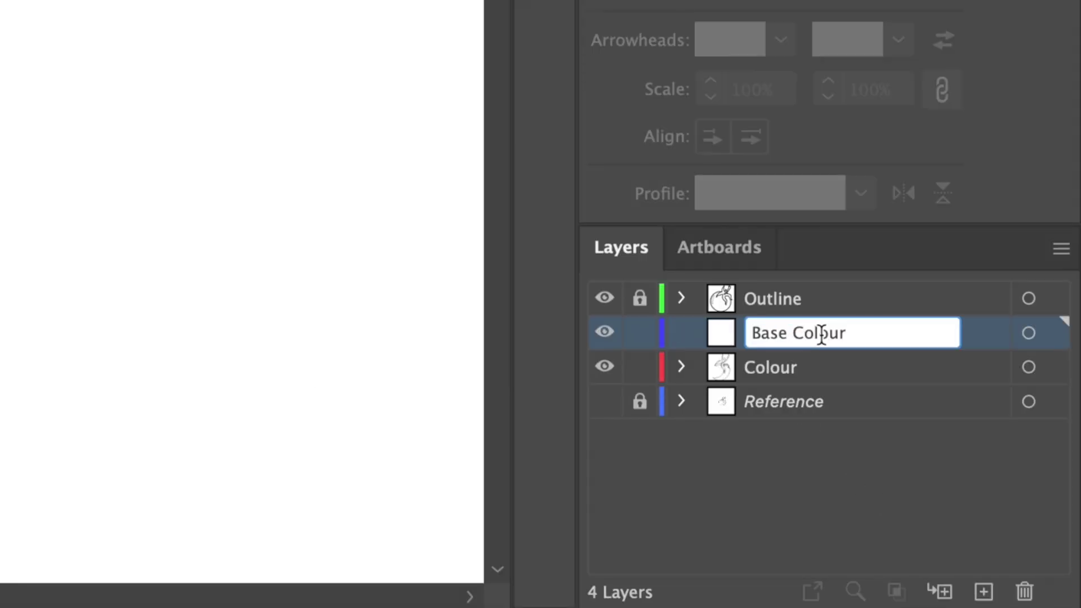
key(Return)
- Move the Base Colour layer below Colour and rename the Colour layer Shadows and Highlights
drag(799, 341, 796, 379)
click(777, 337)
double_click(788, 337)
text(Shadows and Highlights)
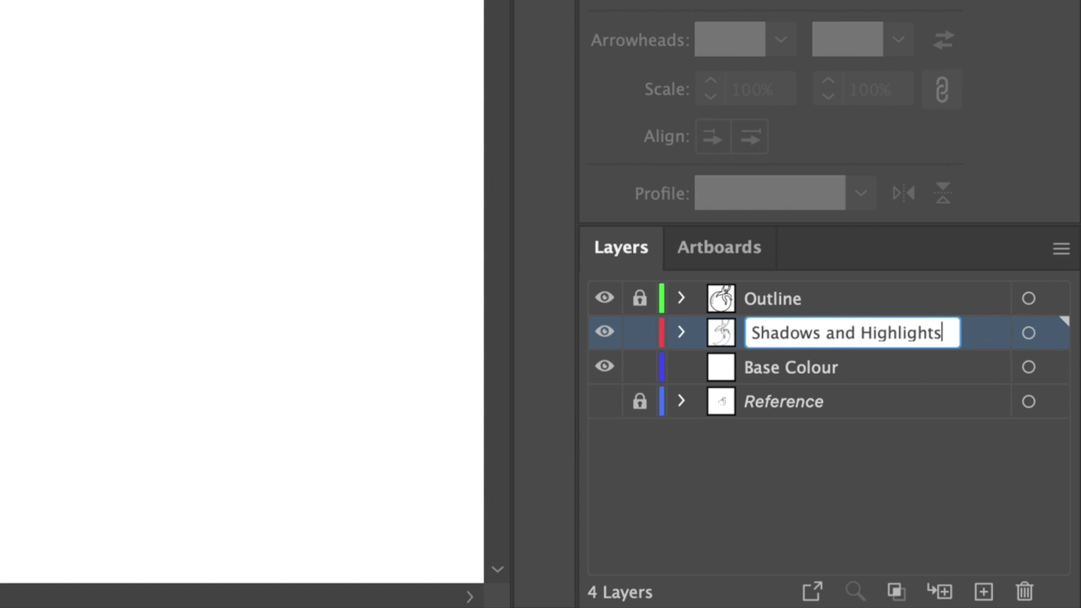
key(Return)
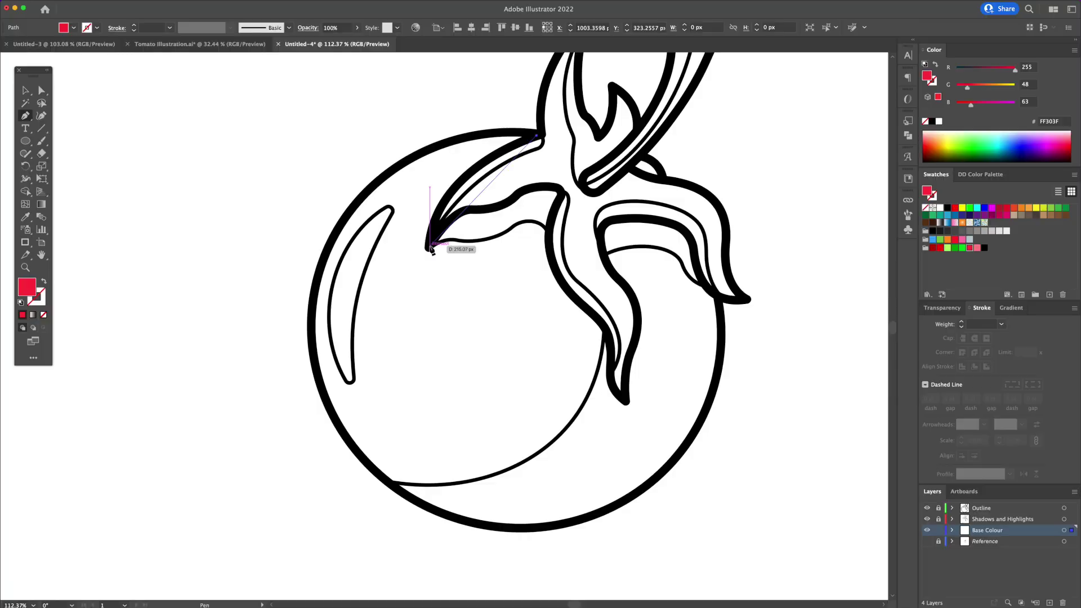
- Trace the tomato body's red FF303F base shape along the left leaf's edges and around the central leaf on Base Colour
drag(429, 246, 422, 328)
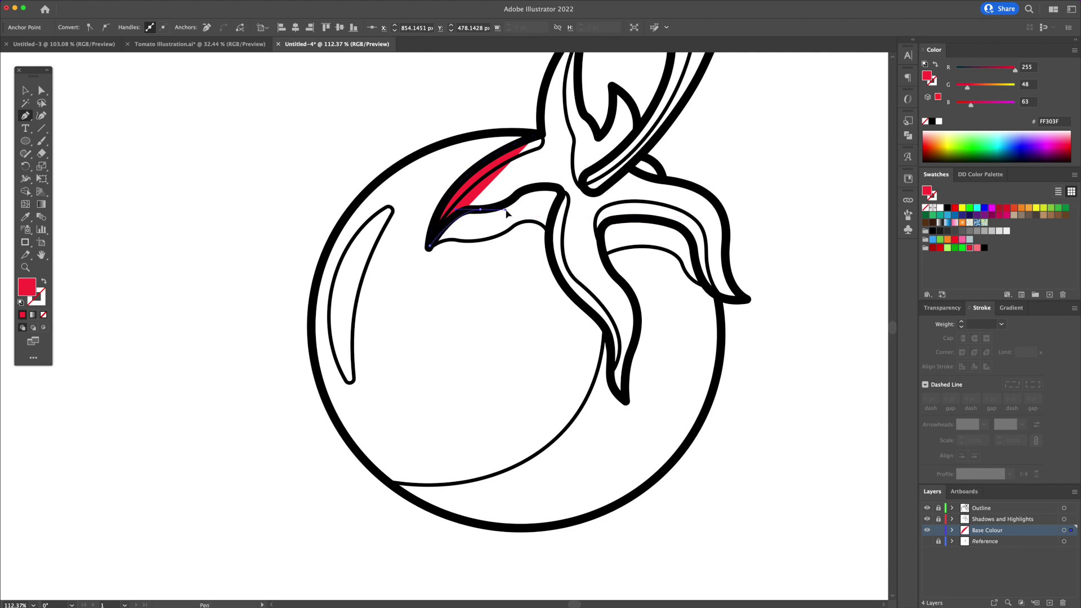
drag(522, 192, 563, 197)
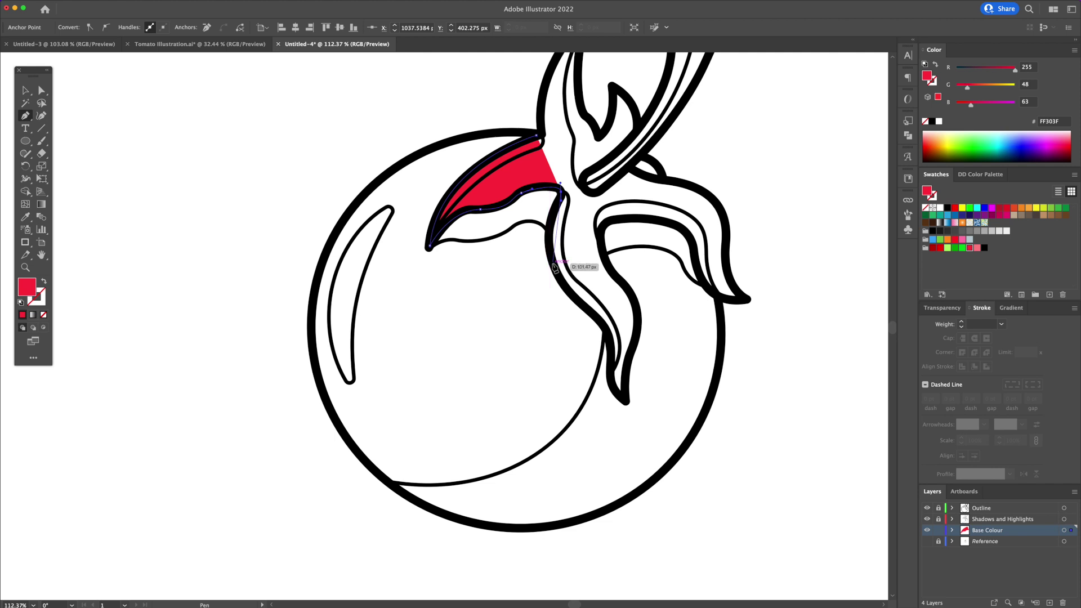
drag(554, 264, 567, 288)
drag(604, 327, 619, 398)
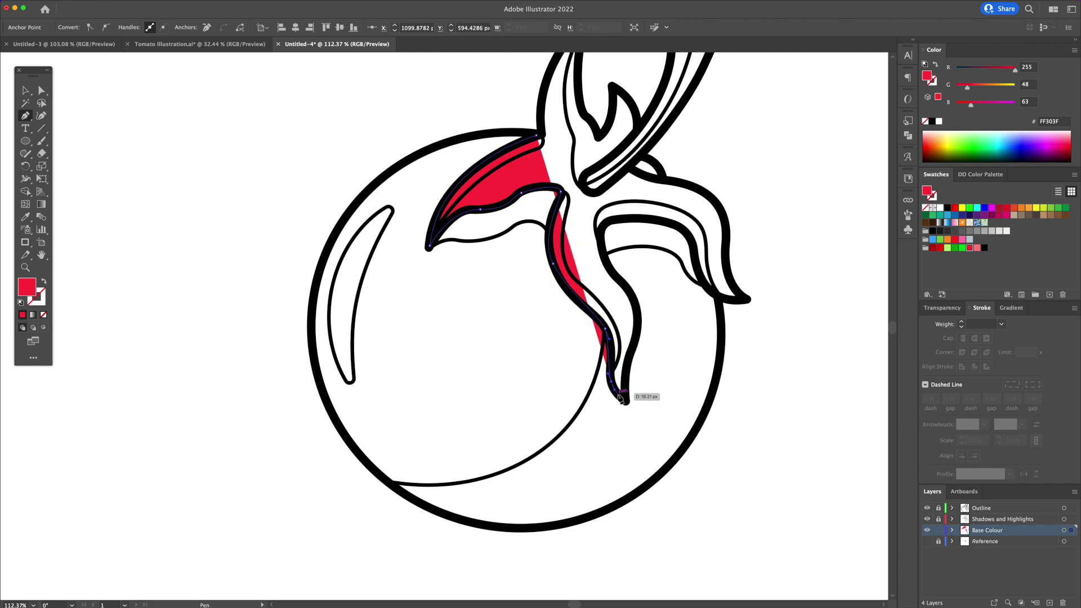
click(624, 398)
drag(630, 353, 635, 342)
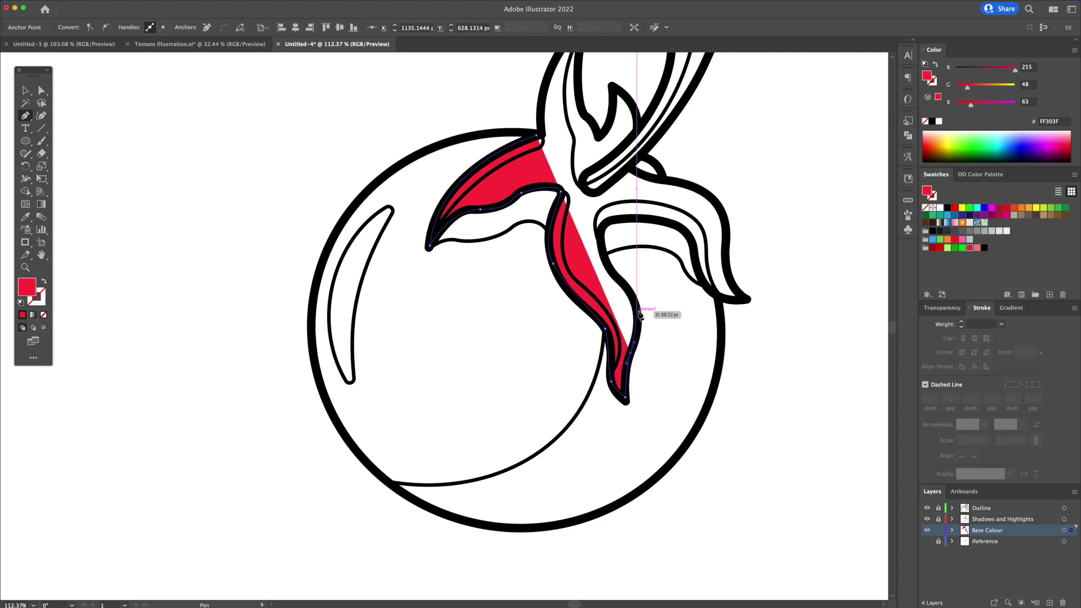
drag(636, 305, 634, 294)
- Continue the red base shape beneath the right leaf and around the body's circular outline, closing it at the left leaf
drag(602, 249, 695, 249)
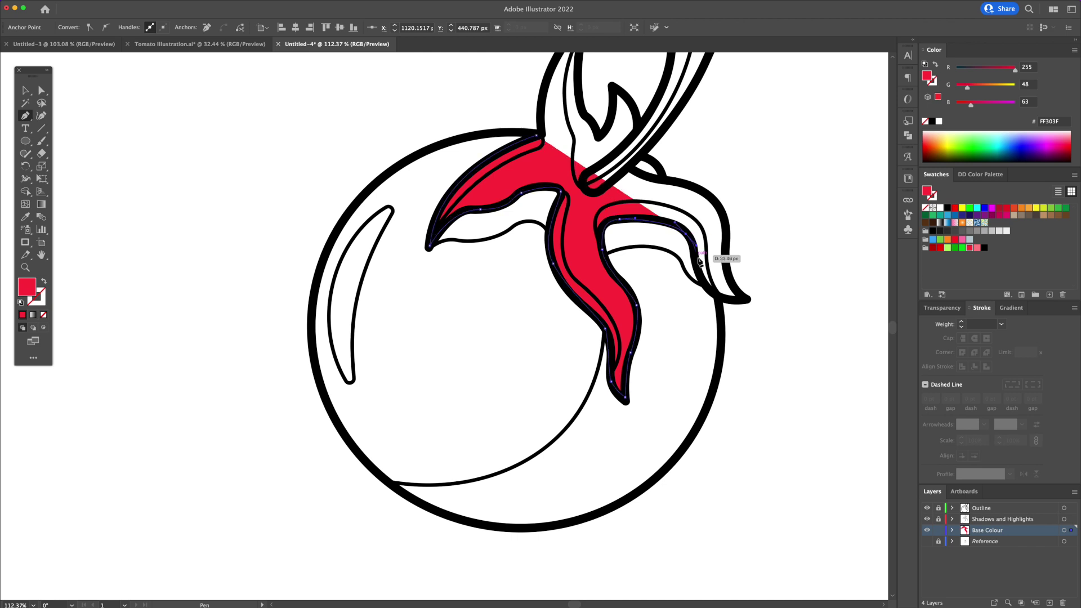
click(707, 287)
click(717, 297)
drag(677, 458, 612, 527)
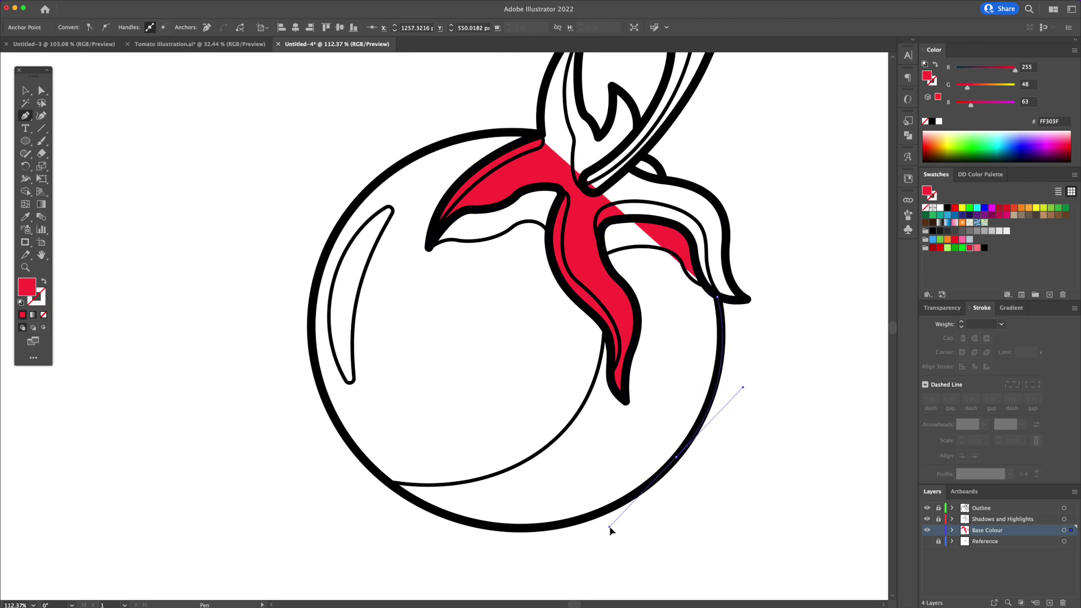
drag(429, 509, 353, 470)
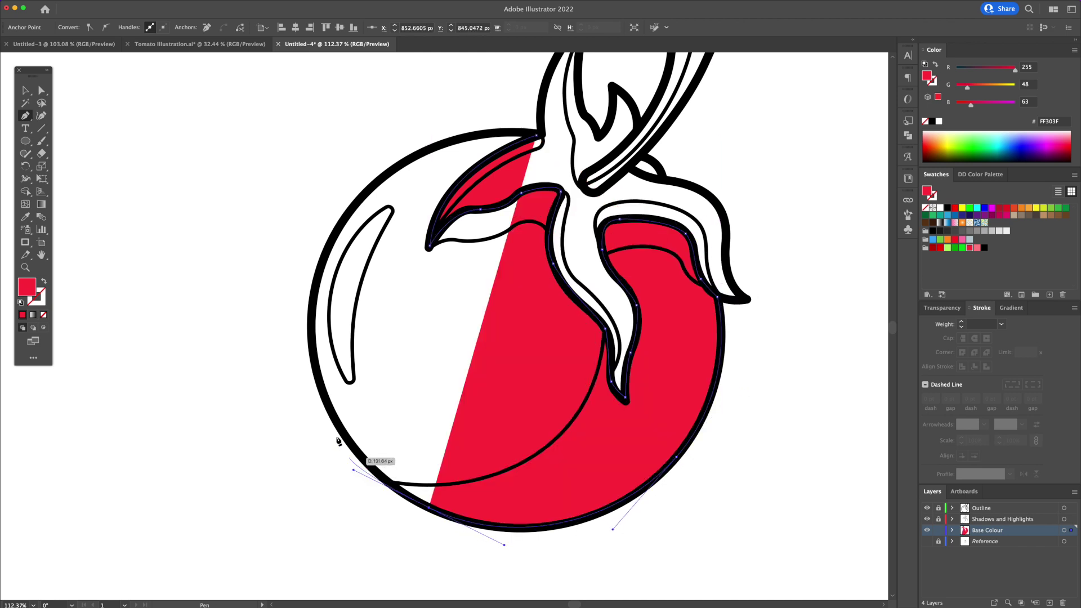
drag(317, 280, 340, 170)
drag(536, 136, 621, 147)
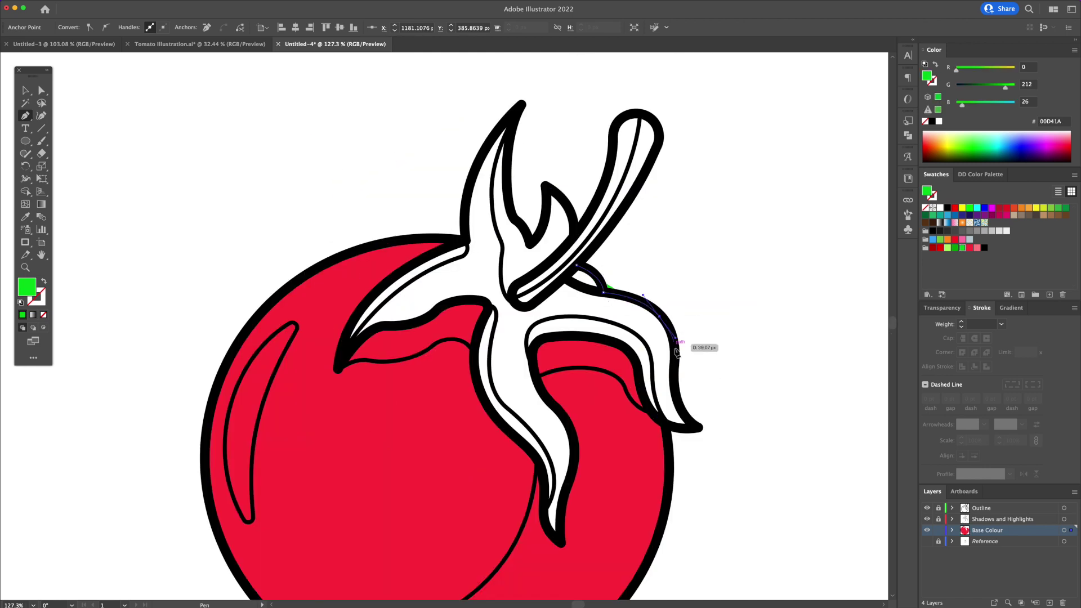
- Trace the leaves' green 00D41A base shape around the right leaf's tip and back along its lower edge
click(698, 427)
drag(654, 413, 638, 389)
drag(613, 341, 529, 374)
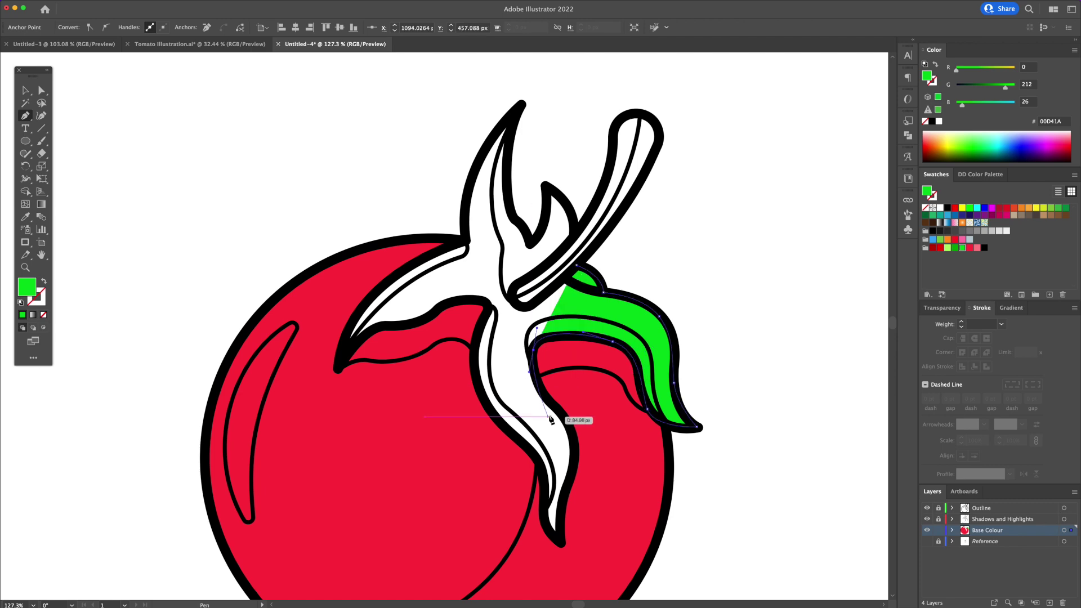
- Continue the green base shape around the central leaf, down to its tip and back up its left edge
drag(556, 409, 568, 420)
drag(572, 475, 565, 505)
drag(561, 538, 553, 319)
click(572, 368)
drag(541, 280, 530, 271)
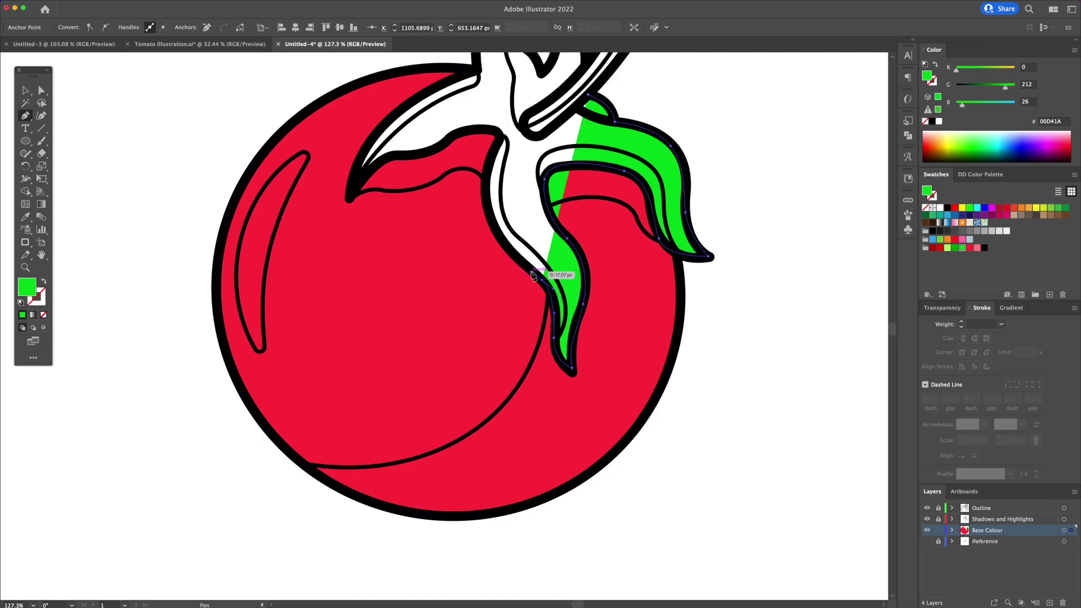
drag(488, 211, 503, 306)
- Continue the green base shape around the left leaf and the tall upper leaf
drag(515, 277, 455, 275)
drag(424, 280, 436, 228)
click(375, 316)
click(496, 195)
drag(517, 85, 567, 171)
click(516, 206)
- Complete the green base fill around the small upper leaf and the stem
drag(515, 304, 524, 317)
click(533, 335)
click(549, 280)
click(579, 328)
drag(613, 264, 656, 205)
drag(666, 230, 657, 265)
drag(657, 265, 655, 270)
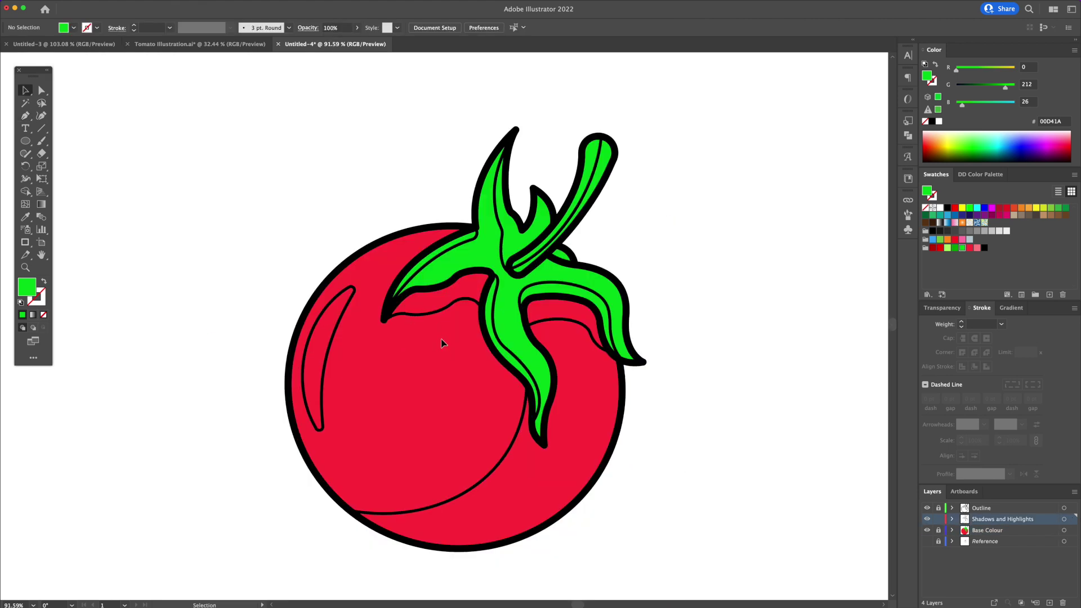
- Fill the large shadow shapes on the tomato body with the darker red swatch and remove their stroke
click(442, 309)
shift+click(522, 415)
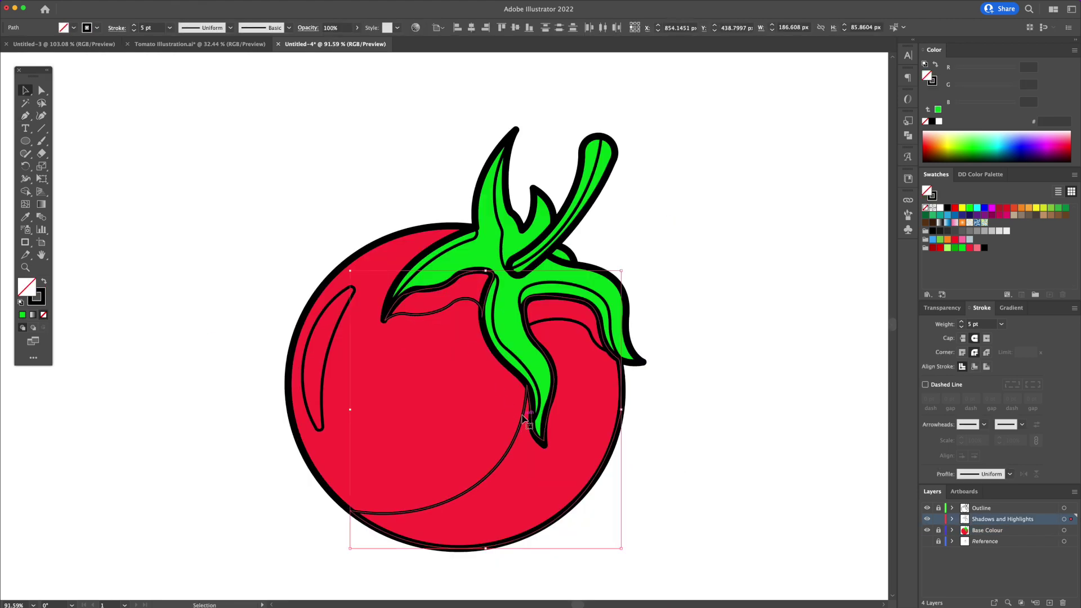
click(940, 248)
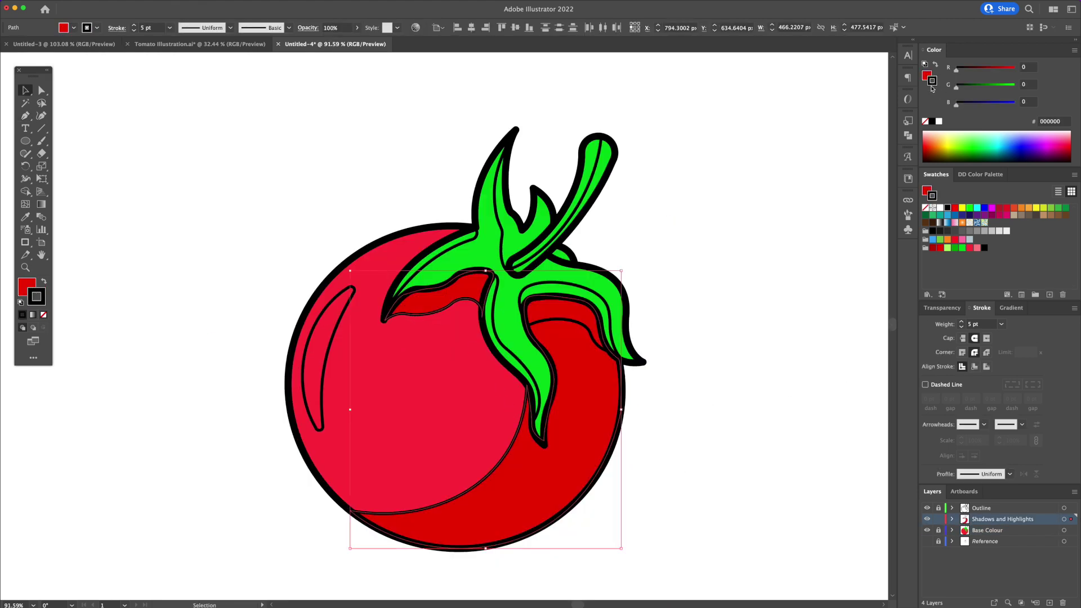
click(743, 235)
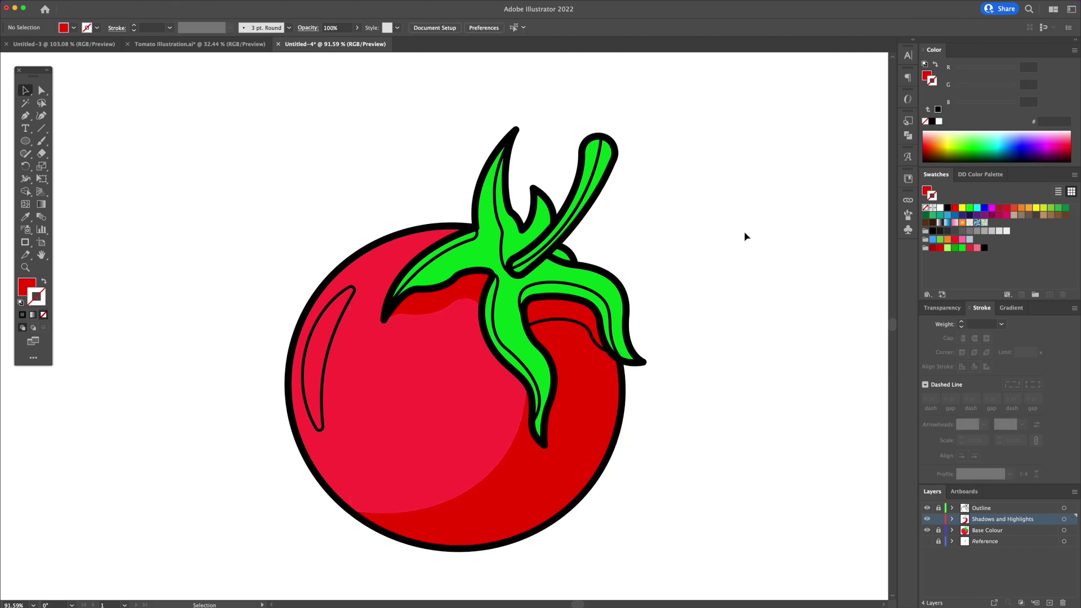
- Fill the cast shadow beneath the right leaf with dark red BD0000 and no stroke
click(568, 319)
click(936, 66)
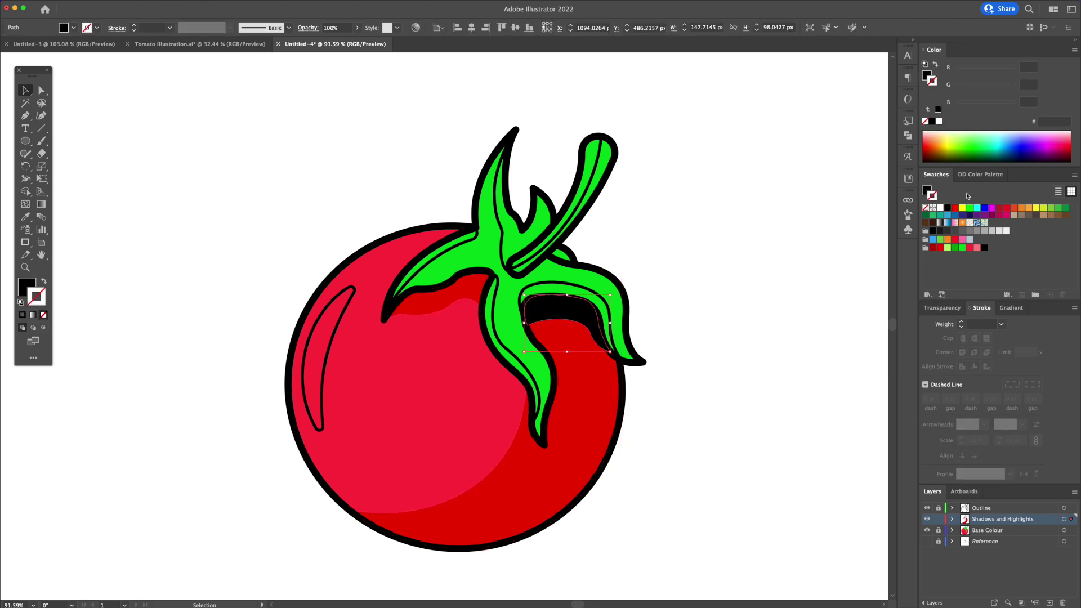
click(933, 248)
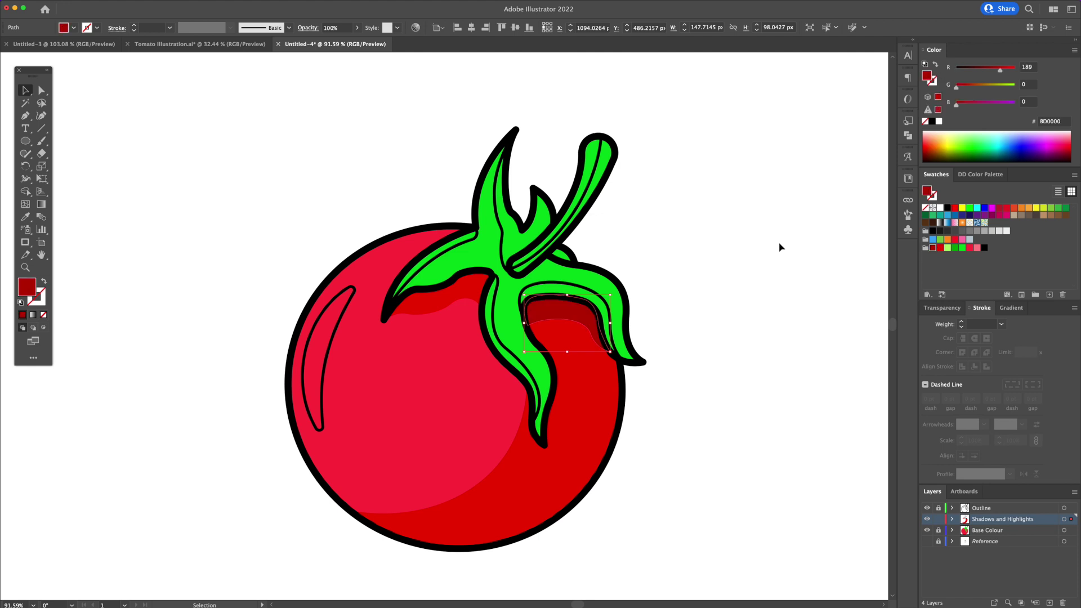
- Fill the curved highlight on the tomato's left side with light pink FF8488 and no stroke
click(322, 389)
key(i)
click(588, 464)
click(976, 248)
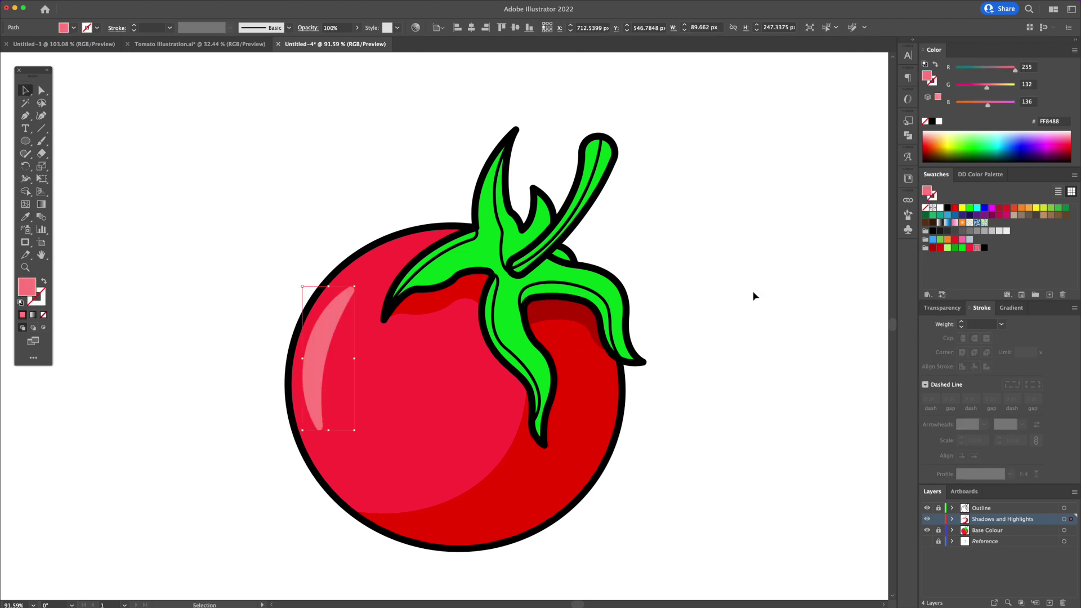
click(755, 295)
- Fill the shadow shapes on the upper leaves, right leaf and stem with dark green 00A600 and no stroke
click(510, 229)
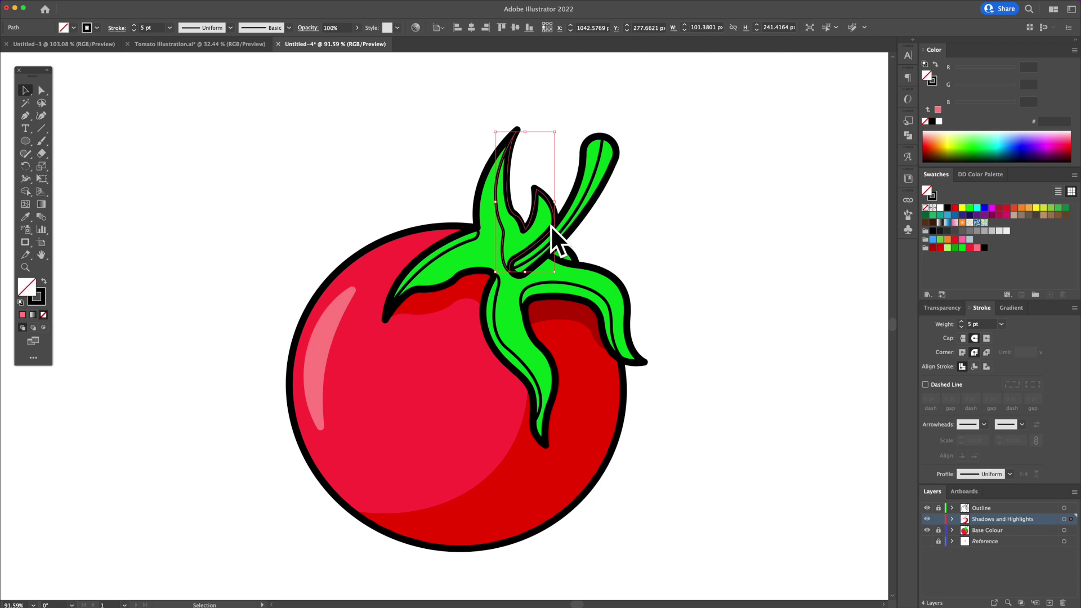
shift+click(569, 282)
shift+click(588, 192)
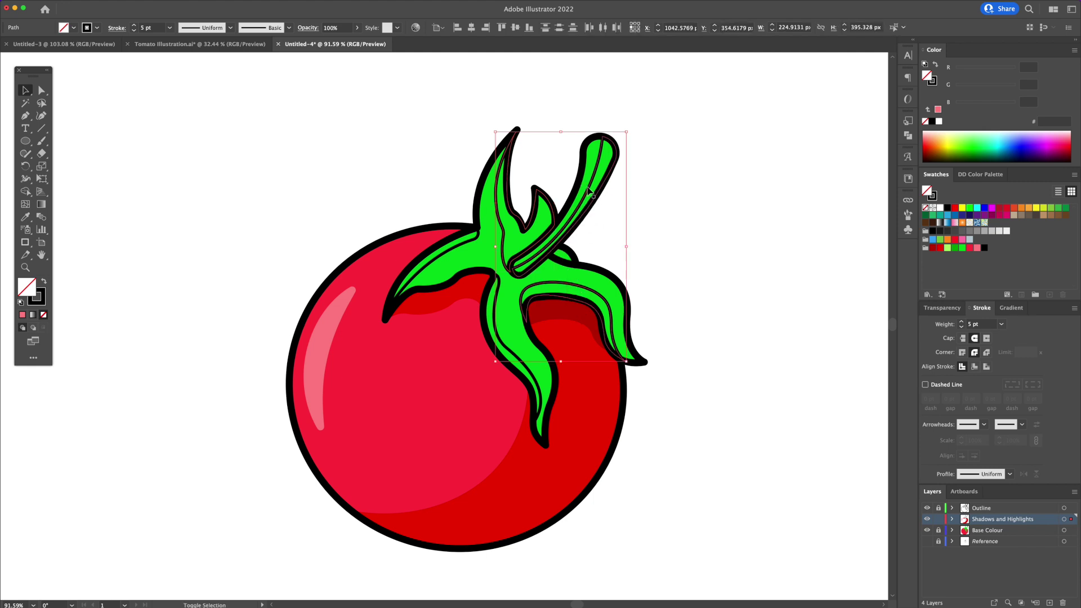
click(936, 66)
click(955, 248)
click(749, 283)
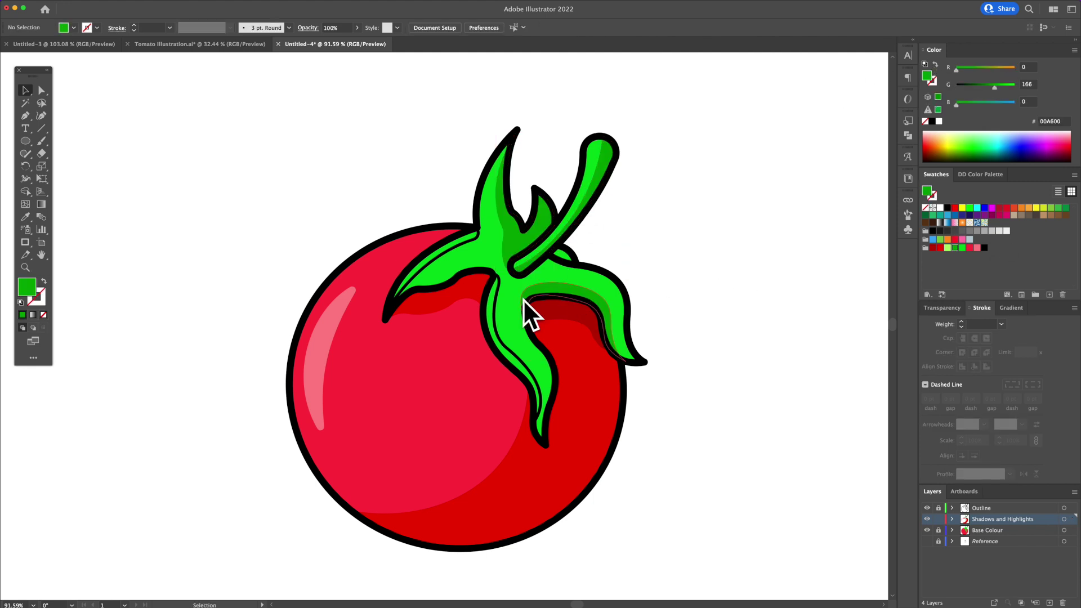
- Fill the highlight strips on the left and central leaves with light green B1F66A and no stroke
click(523, 300)
click(947, 248)
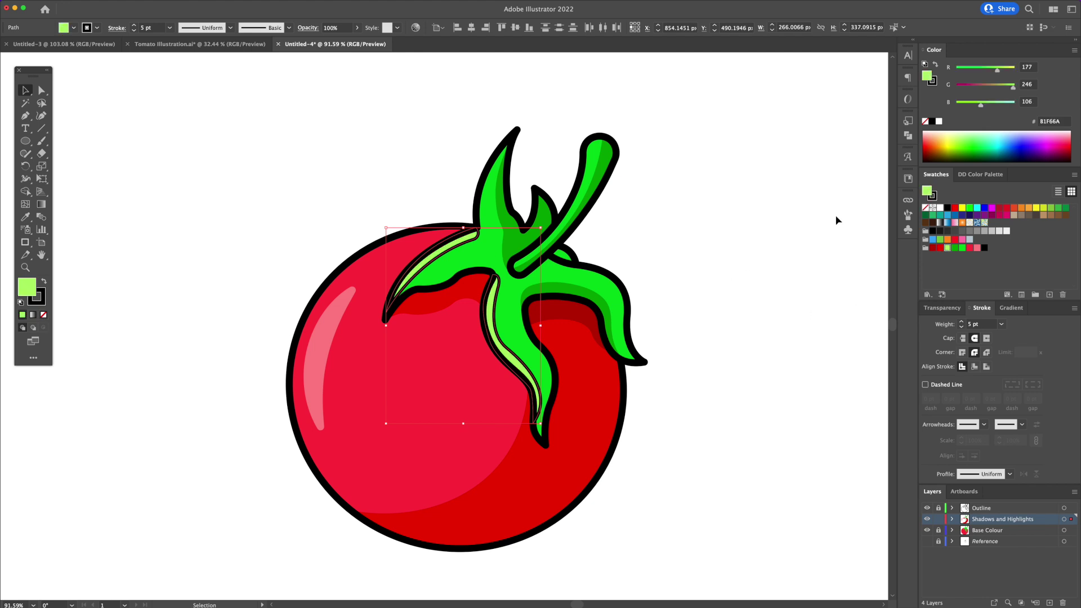
click(932, 81)
click(925, 121)
click(717, 223)
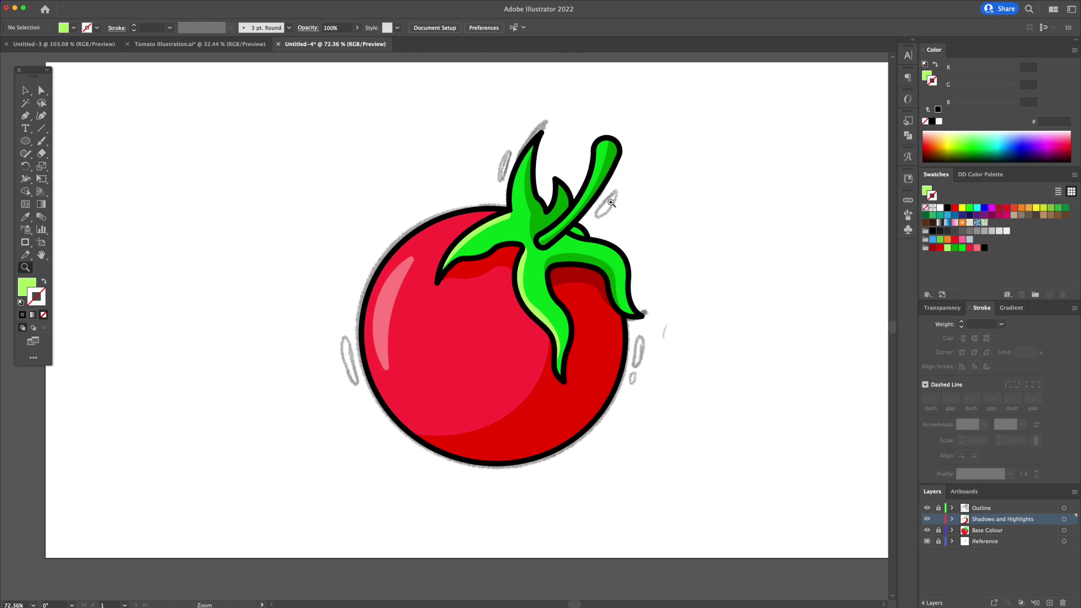
- Place a tilted elliptical accent about 73 by 25 px beside the stem, with a 12 pt black outline and a green 00D41A fill
mouse_move(611, 203)
mouse_down()
mouse_move(714, 240)
mouse_move(709, 192)
mouse_up()
key(i)
click(626, 302)
key(r)
key(v)
drag(695, 204, 623, 187)
key(a)
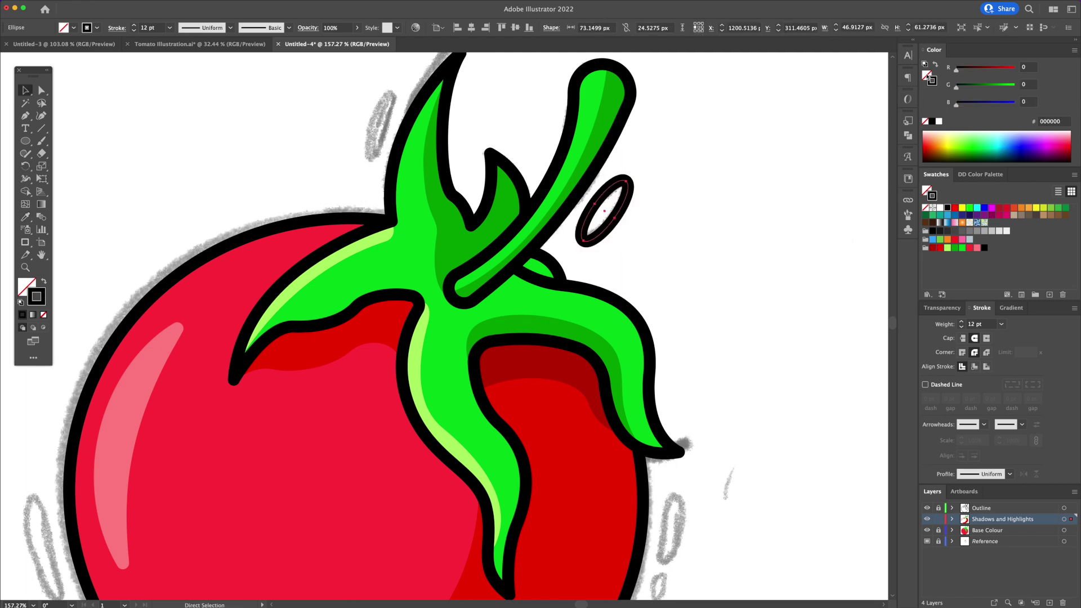
click(927, 77)
click(962, 248)
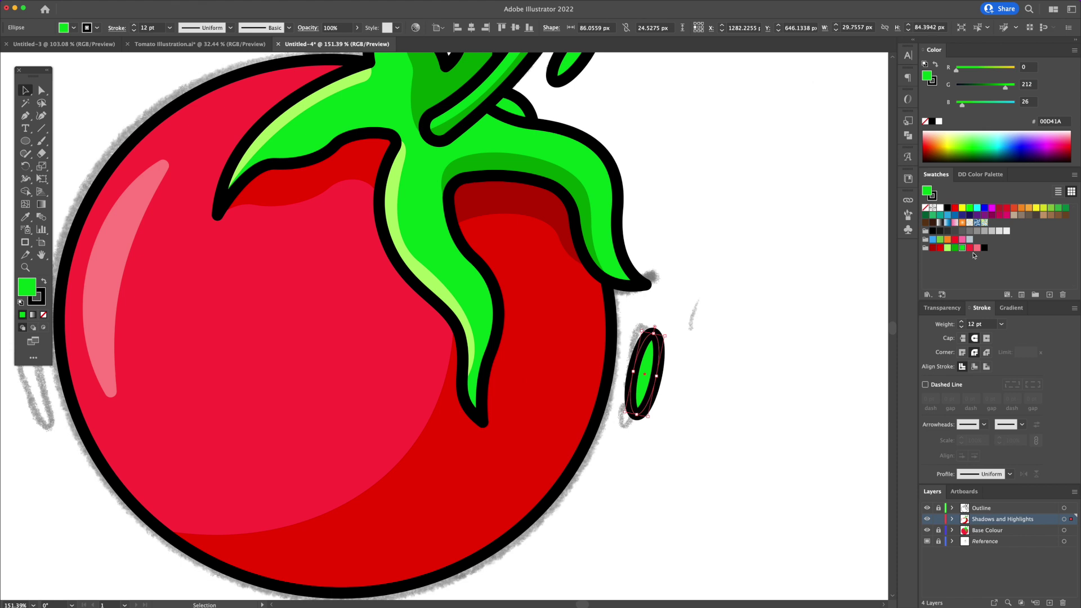
- Recolour the accent ellipse beside the tomato's right edge with red EF0000 and bend its inner side into a crescent
click(969, 248)
key(z)
drag(691, 380, 729, 378)
click(940, 247)
click(41, 116)
drag(644, 373, 623, 369)
mouse_move(652, 375)
mouse_down()
mouse_move(662, 377)
mouse_move(634, 372)
mouse_up()
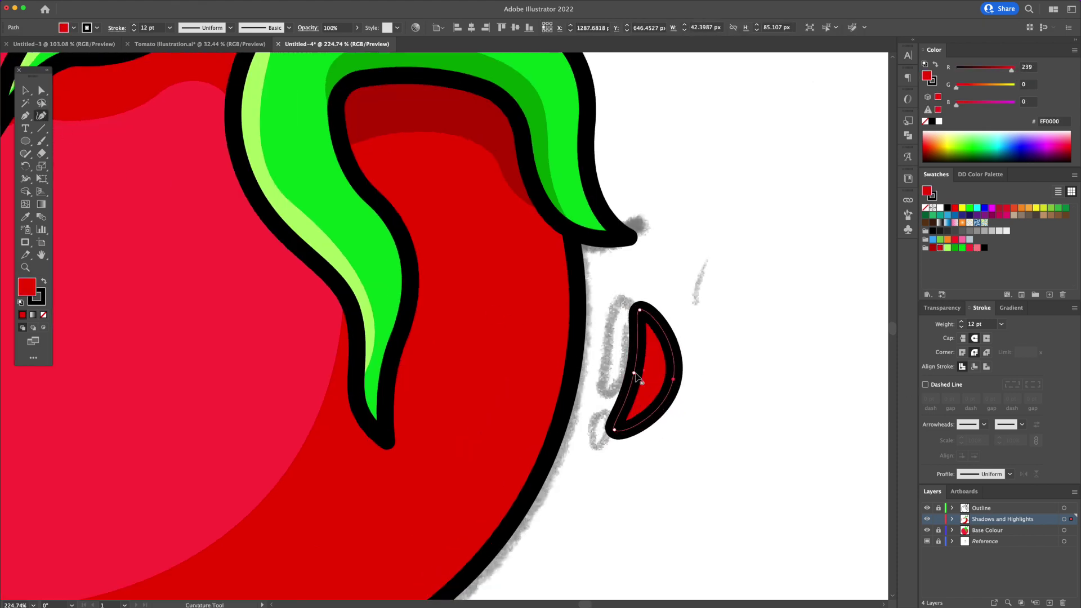
- Rotate the crescent copy to follow the tomato's left edge and position it over the sketched accent there
drag(235, 384, 208, 396)
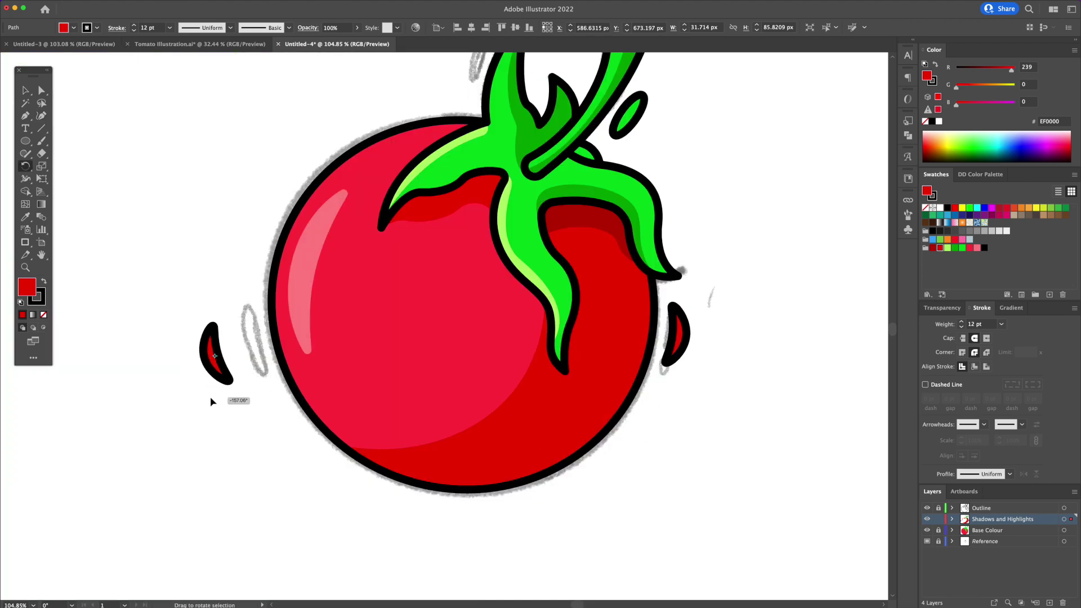
key(v)
drag(216, 376, 254, 365)
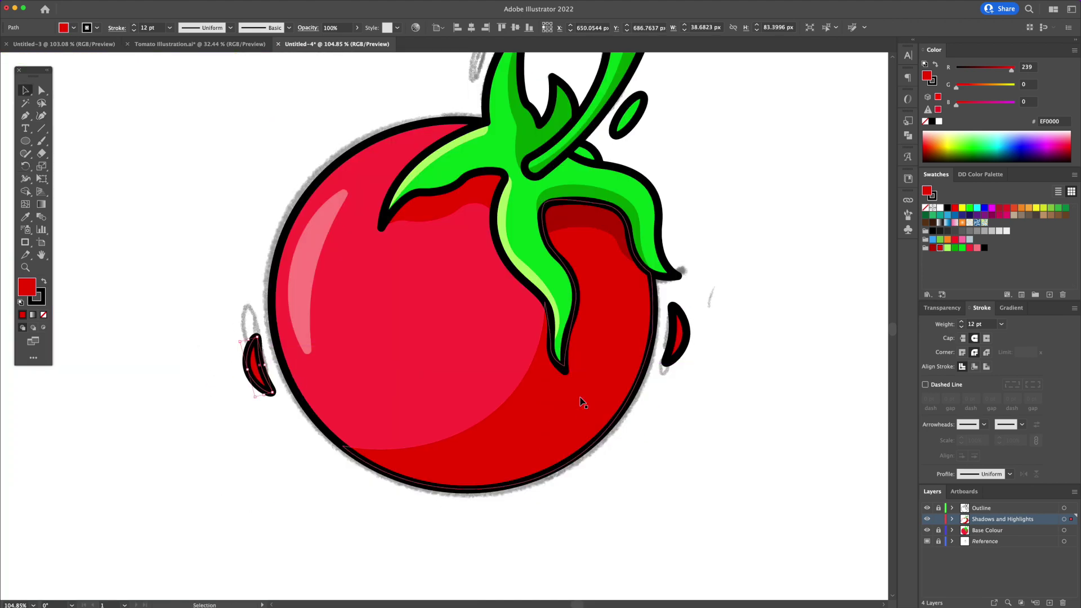